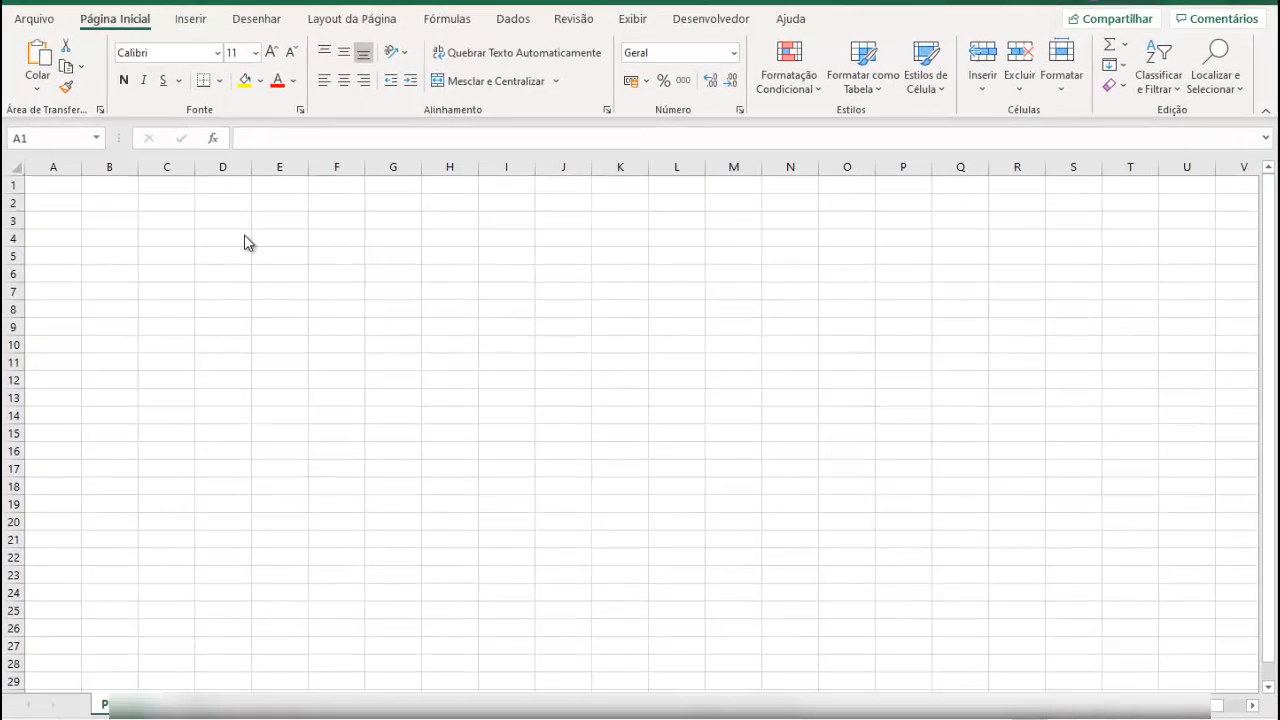
Step: Enter the value 10 in cell D4
{"action": "left_click", "coordinate": [225, 237]}
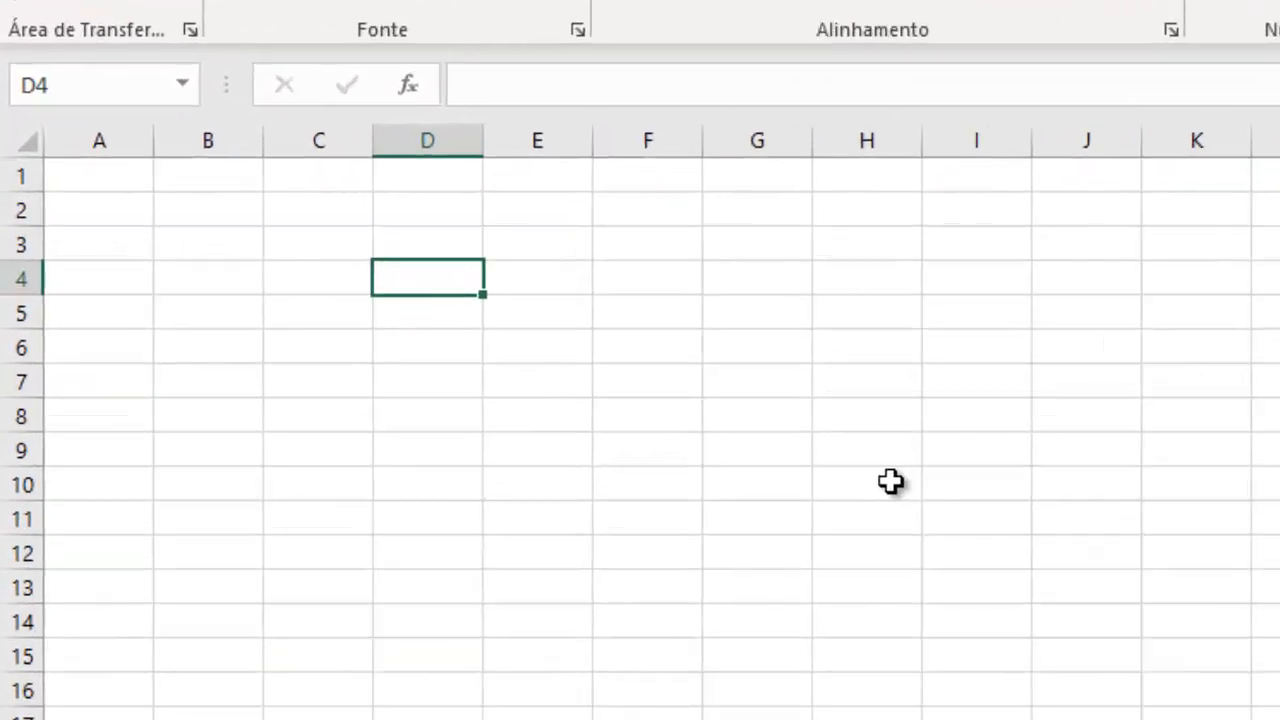
{"action": "type", "text": "10"}
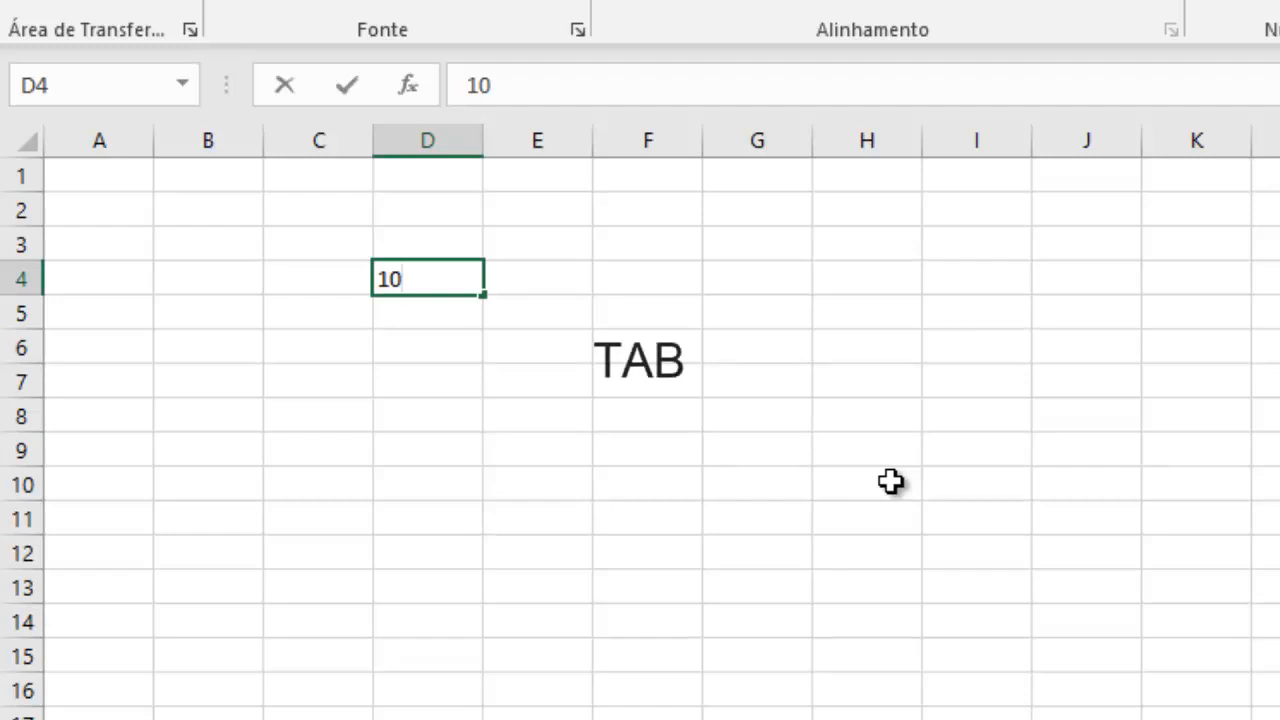
{"action": "key", "text": "Tab"}
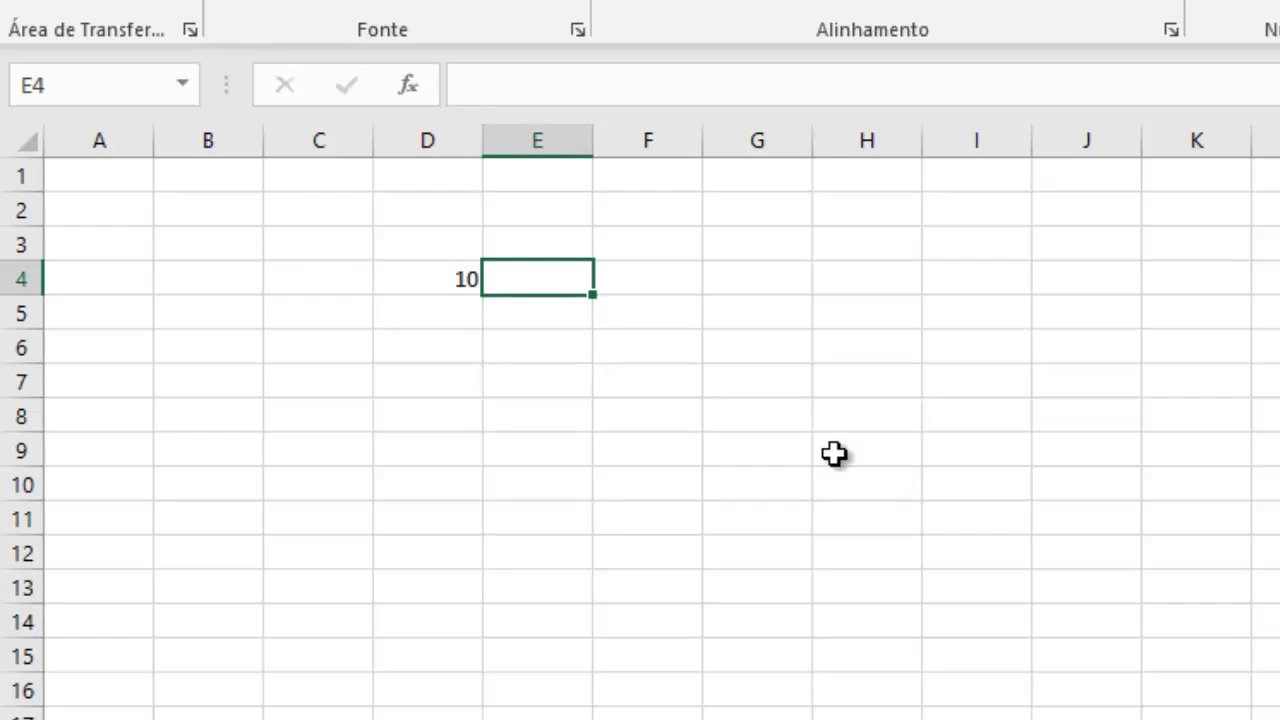
{"action": "left_click", "coordinate": [429, 278]}
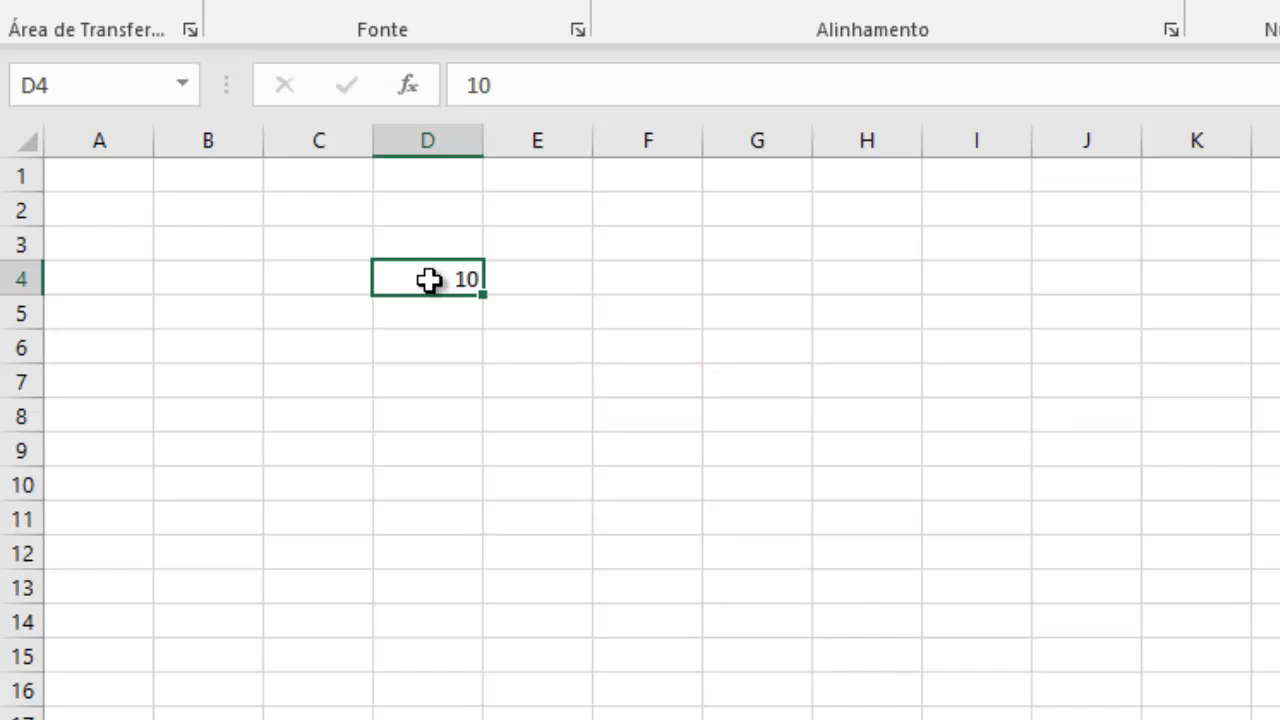
{"action": "key", "text": "Return"}
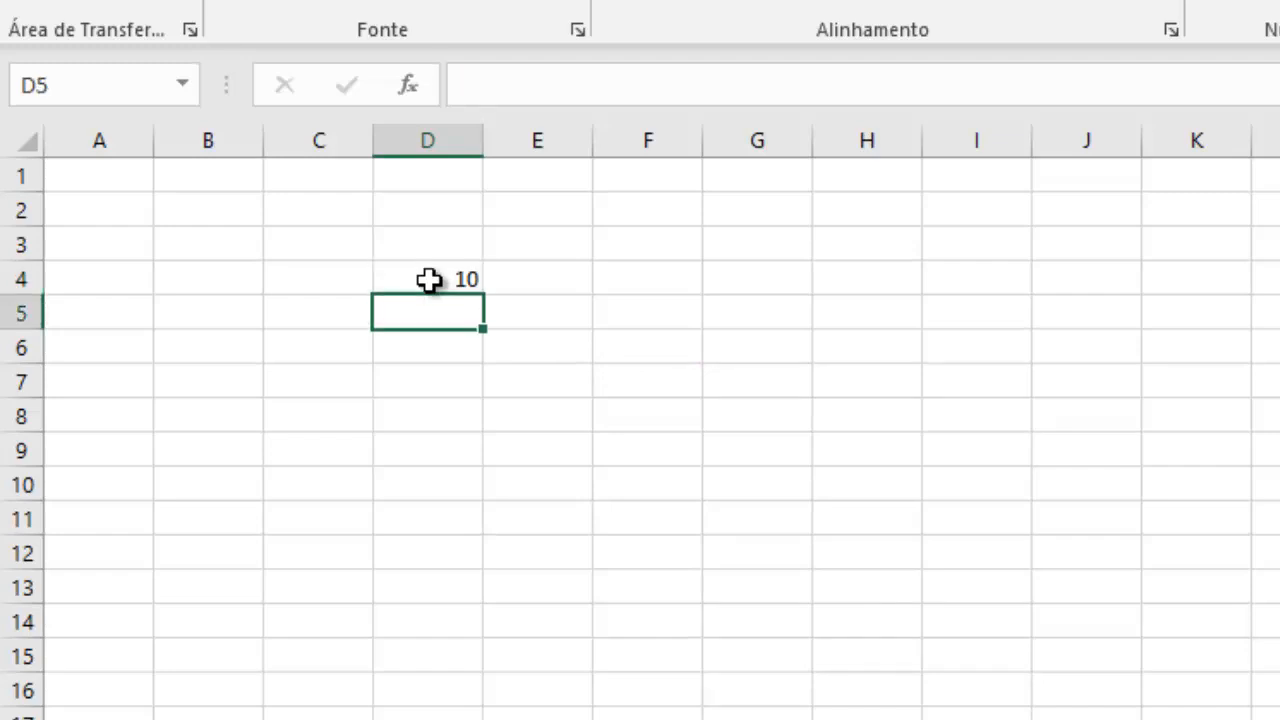
{"action": "left_click", "coordinate": [429, 280]}
{"action": "key", "text": "Tab"}
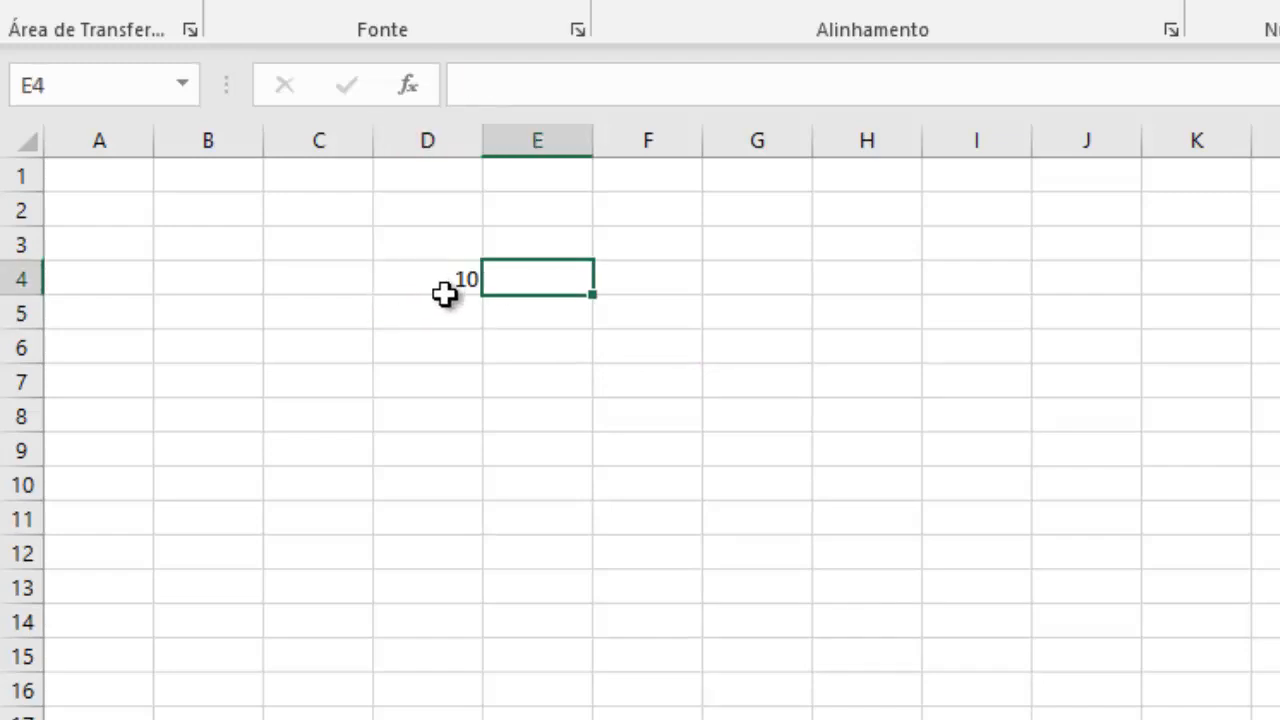
{"action": "left_click", "coordinate": [460, 283]}
{"action": "key", "text": "Return"}
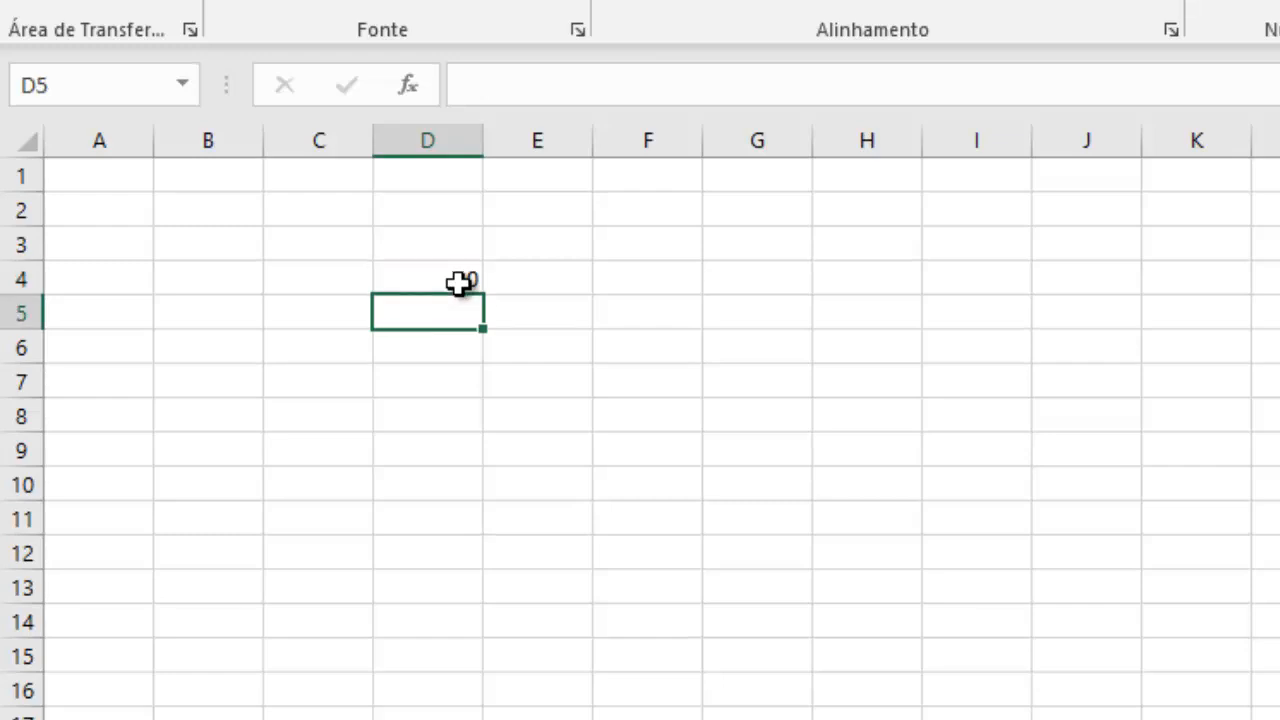
{"action": "left_click", "coordinate": [460, 283]}
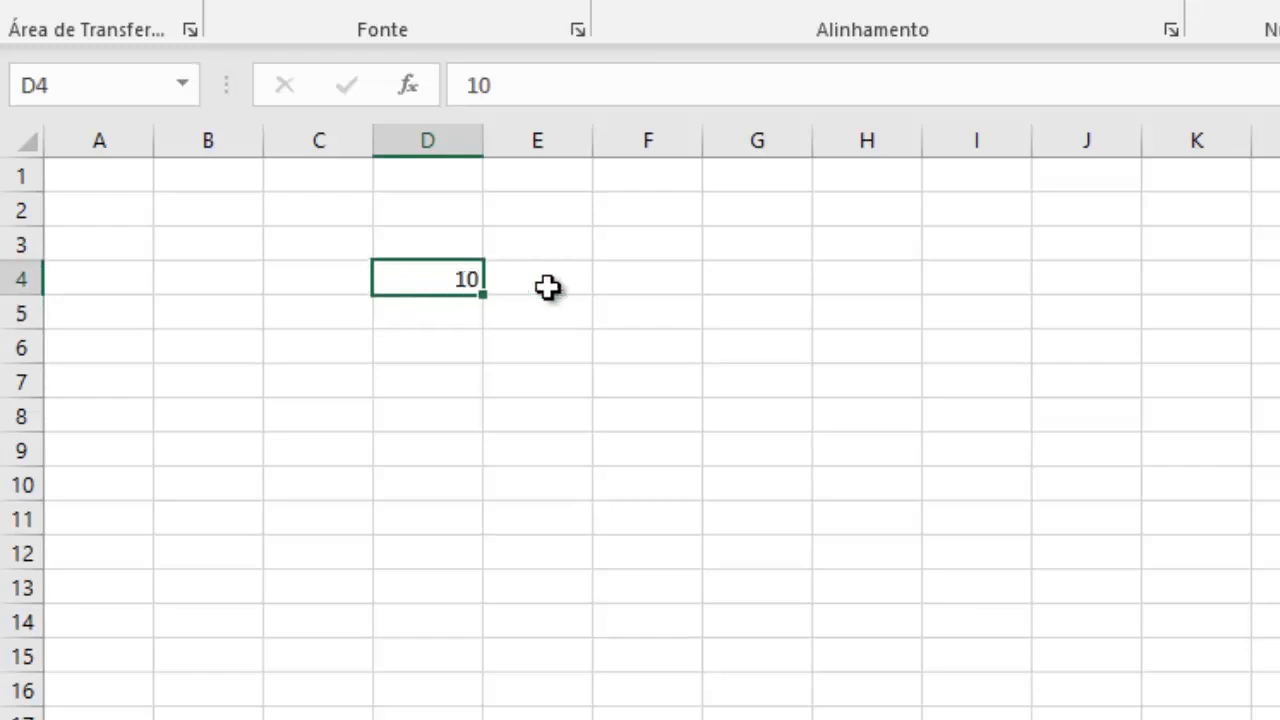
{"action": "left_click", "coordinate": [1208, 390]}
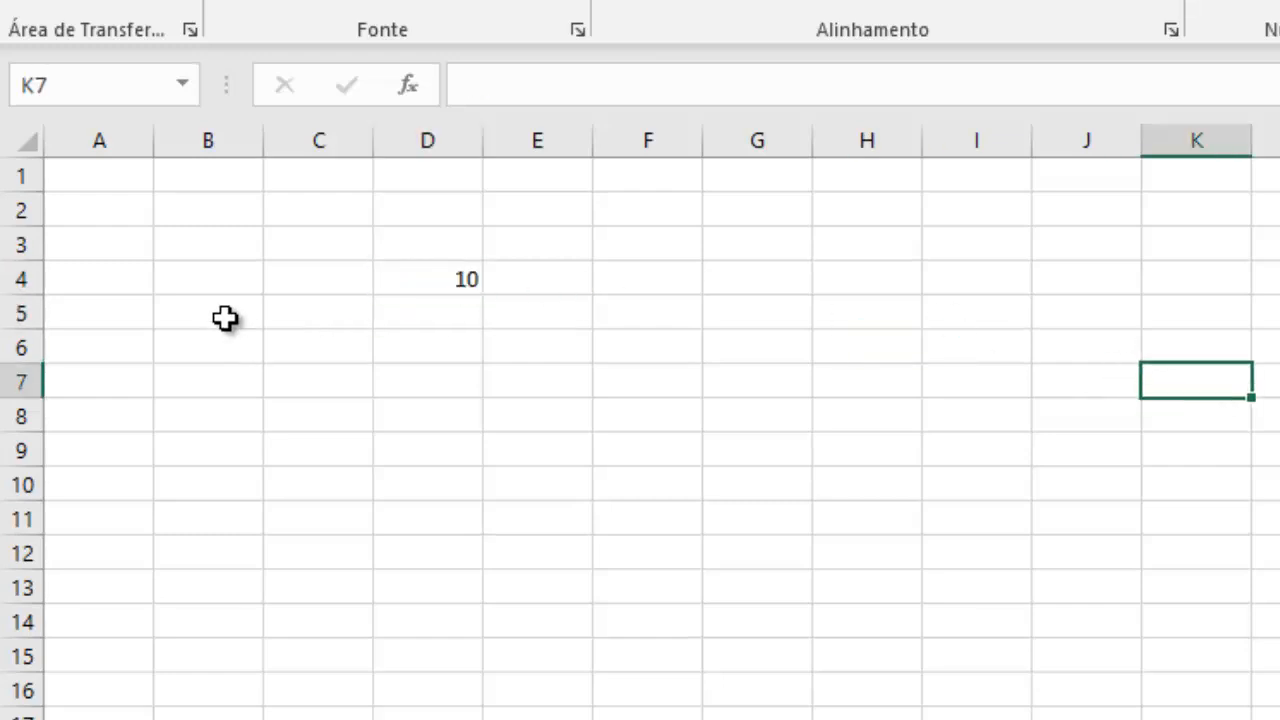
Step: Enter 20 in cell D5 and 30 in cell D6, below the existing value
{"action": "left_click", "coordinate": [462, 315]}
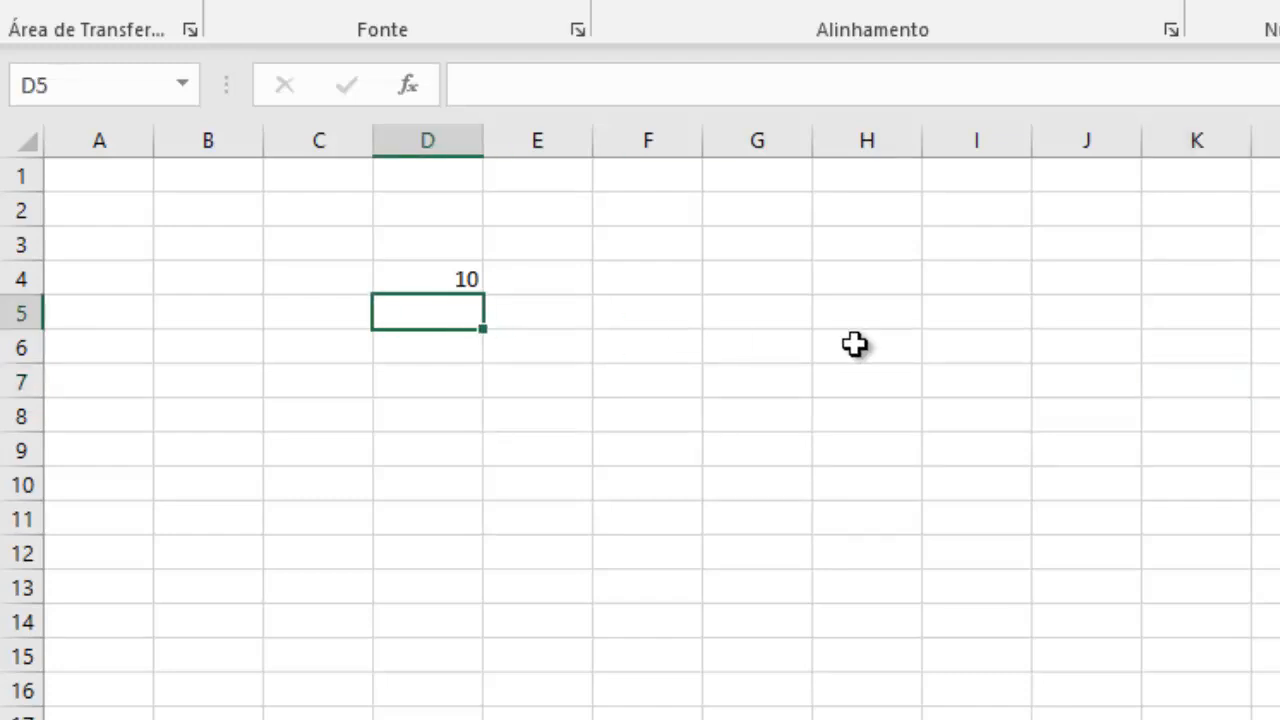
{"action": "type", "text": "20"}
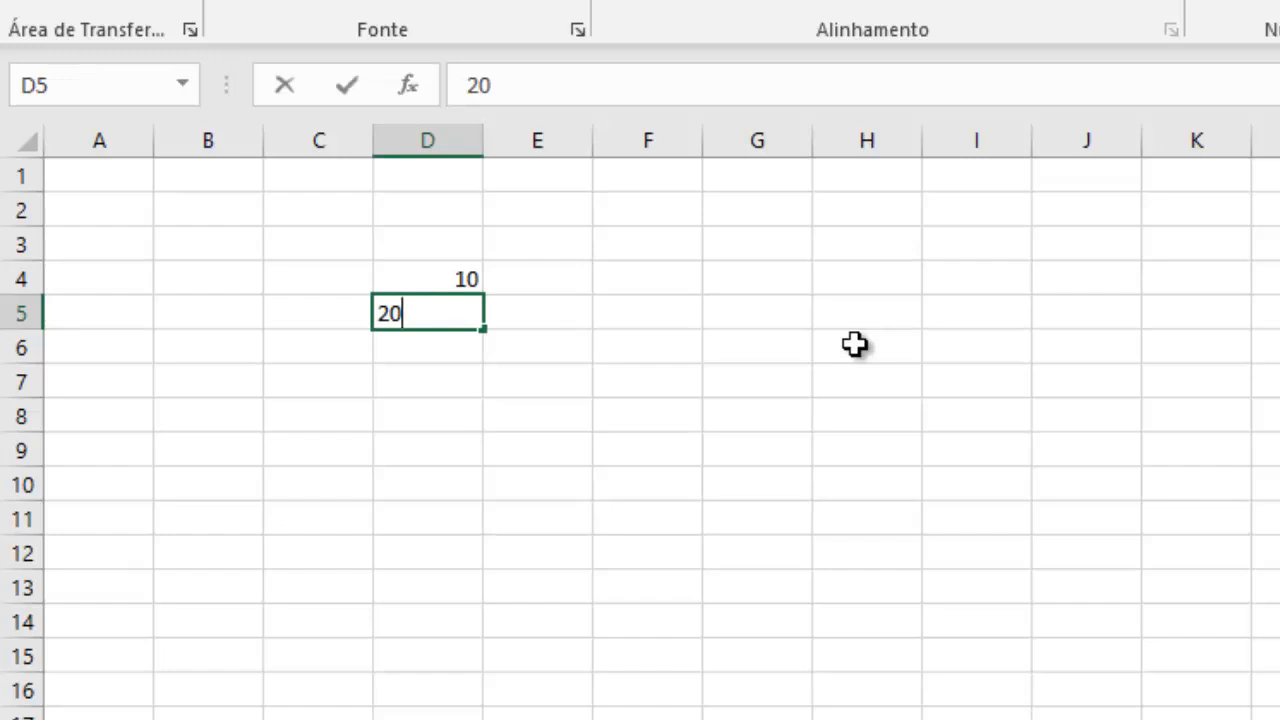
{"action": "key", "text": "Return"}
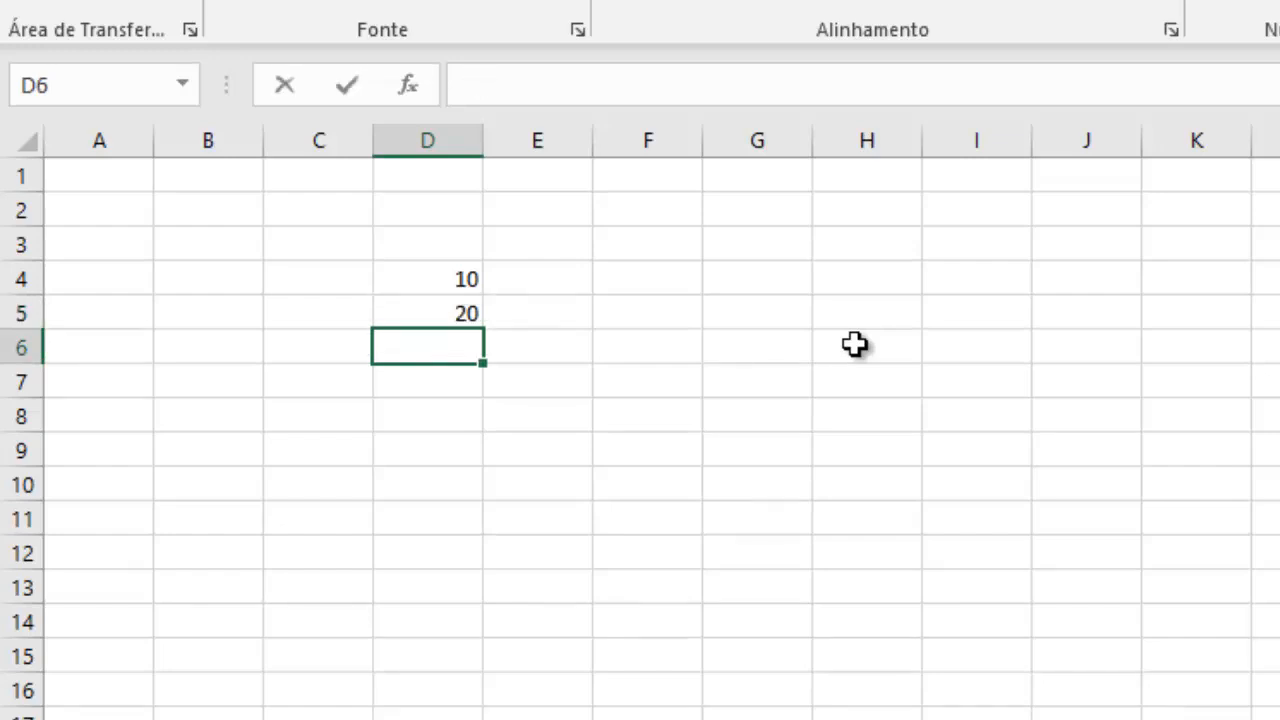
{"action": "type", "text": "30"}
{"action": "key", "text": "Return"}
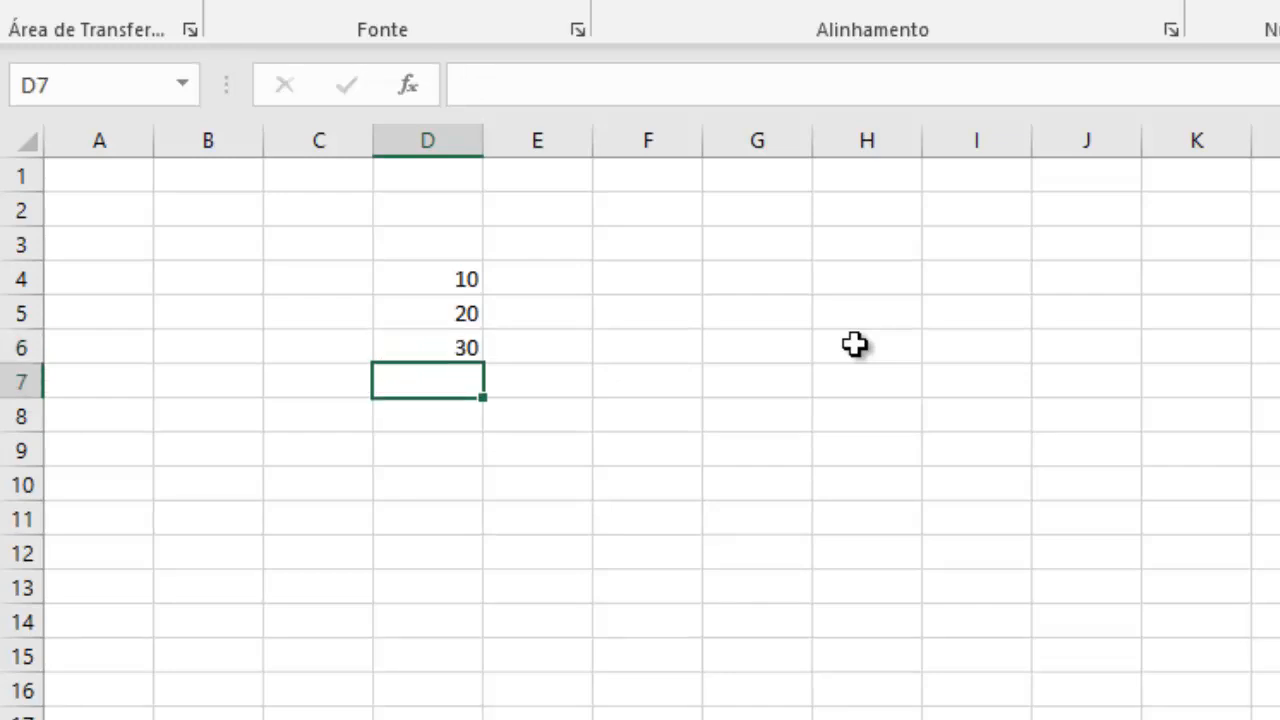
Step: Enter the sum formula =10+10 in cell F4
{"action": "left_click", "coordinate": [653, 274]}
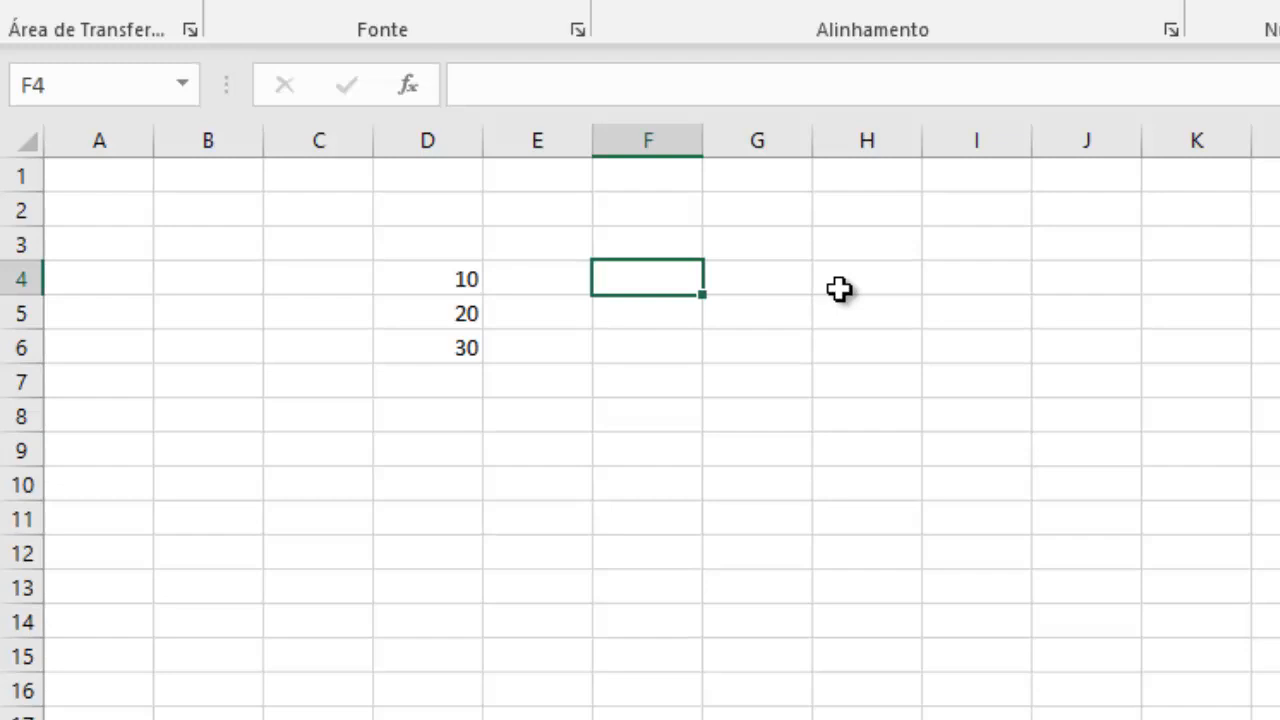
{"action": "type", "text": "+"}
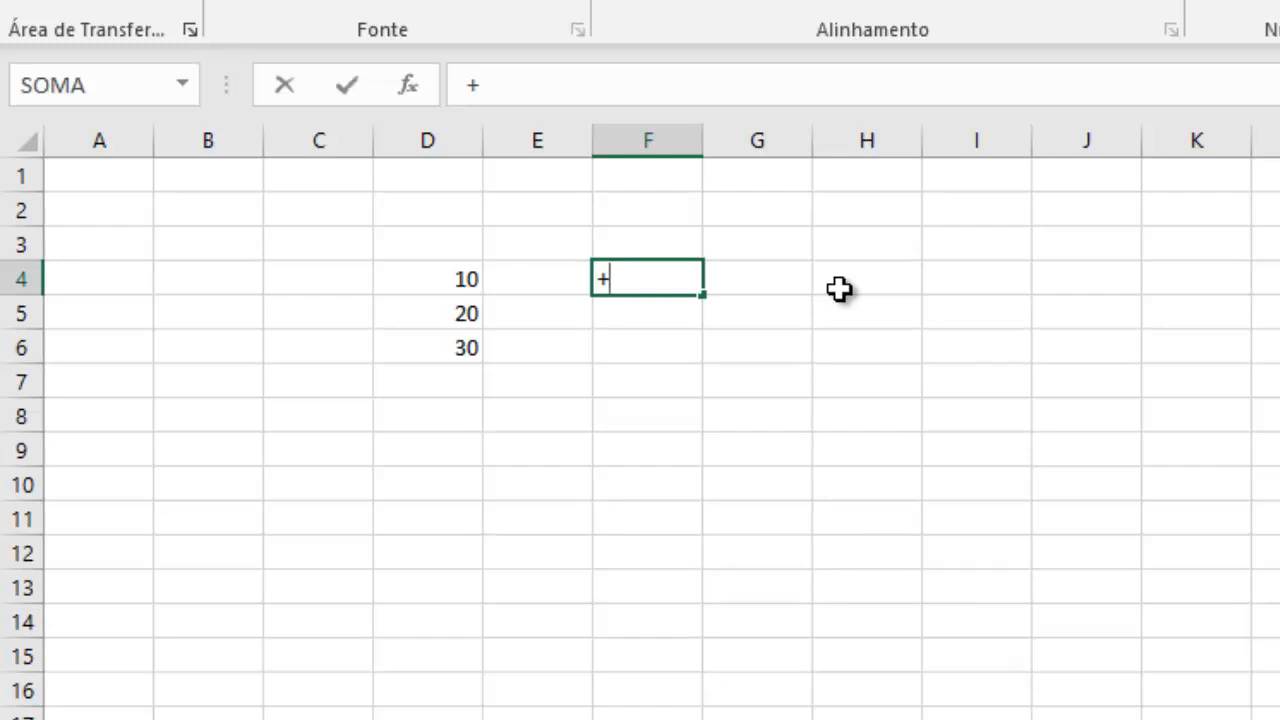
{"action": "key", "text": "BackSpace"}
{"action": "type", "text": "=10"}
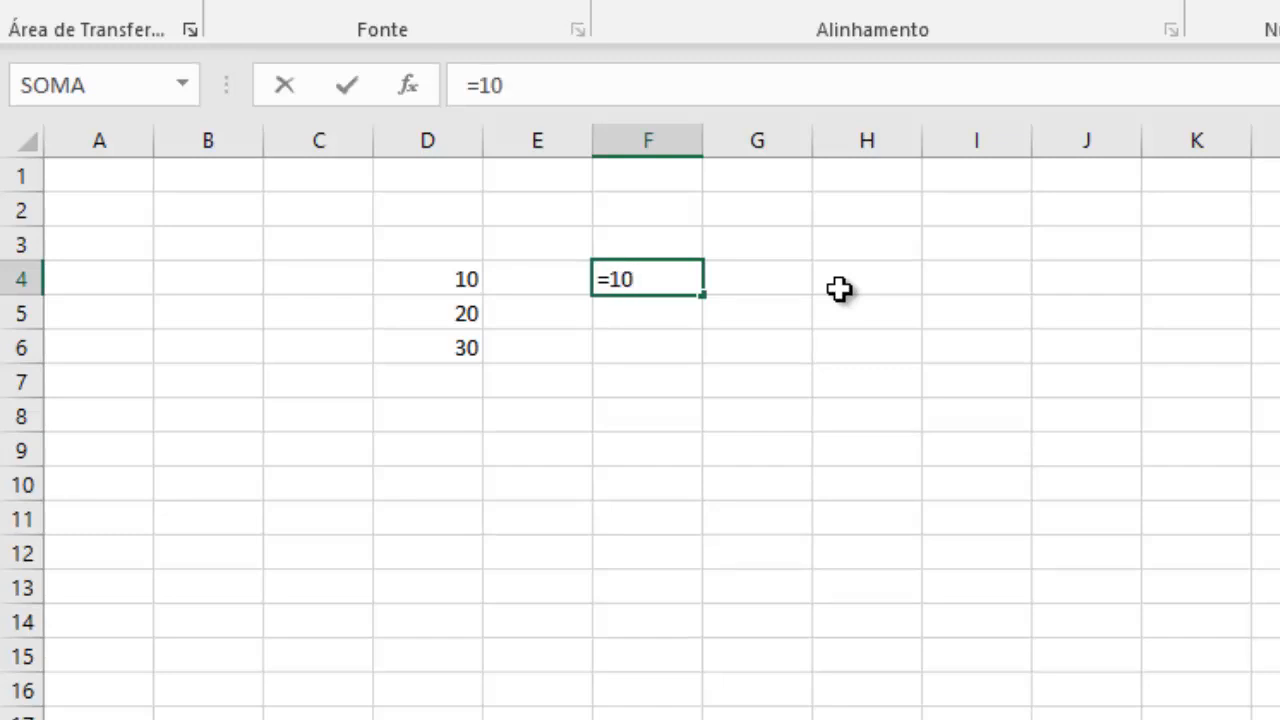
{"action": "type", "text": "+10"}
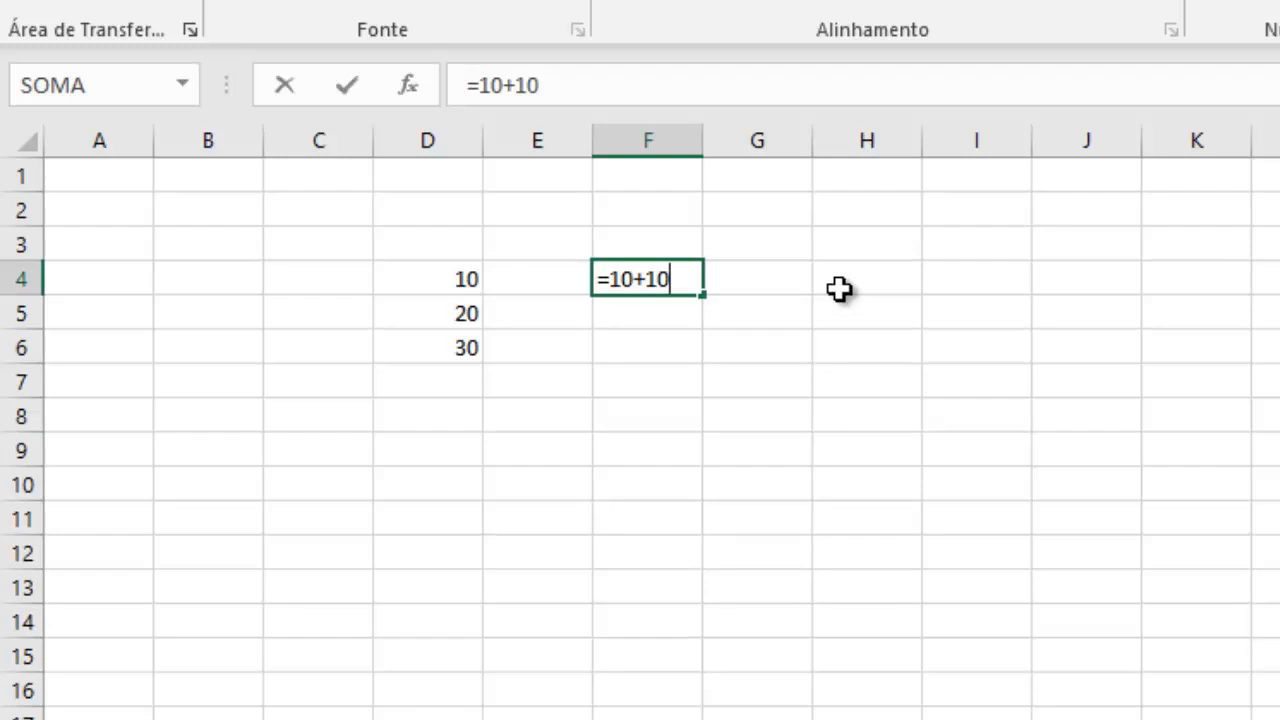
{"action": "key", "text": "Return"}
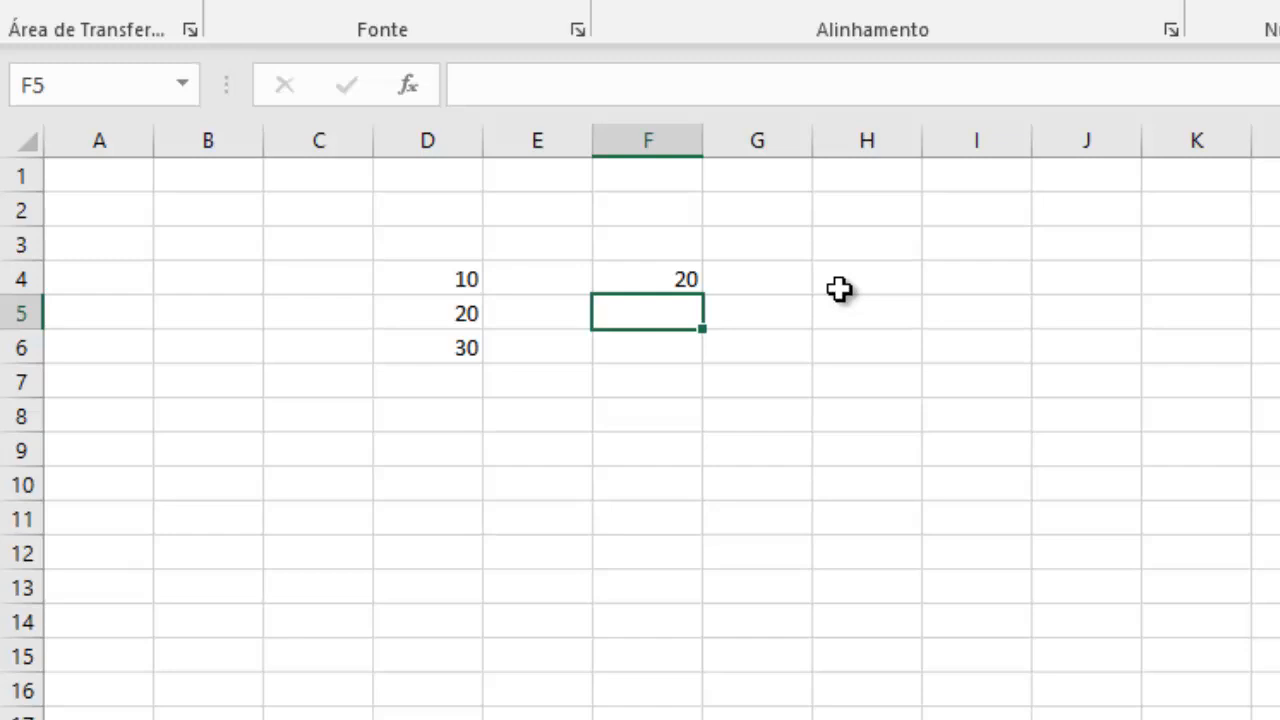
Step: Enter the sum formula =20+20 in cell F5
{"action": "type", "text": "20"}
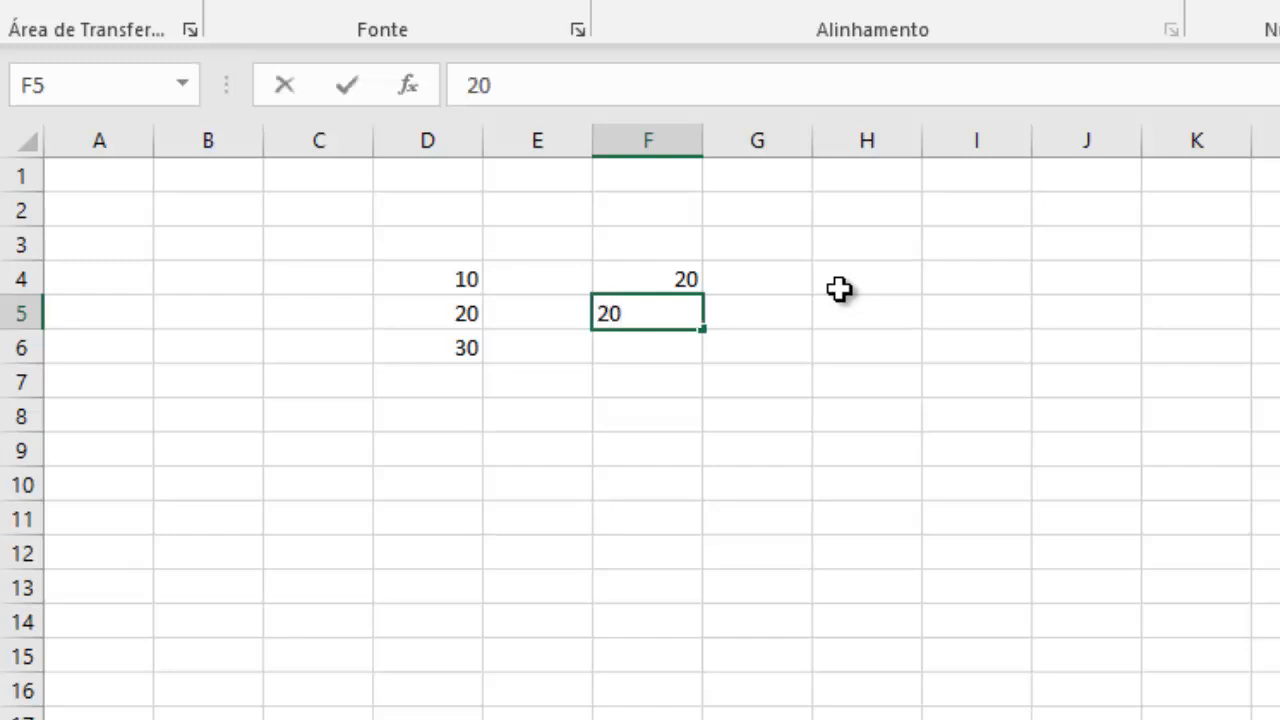
{"action": "key", "text": "BackSpace"}
{"action": "key", "text": "BackSpace"}
{"action": "type", "text": "="}
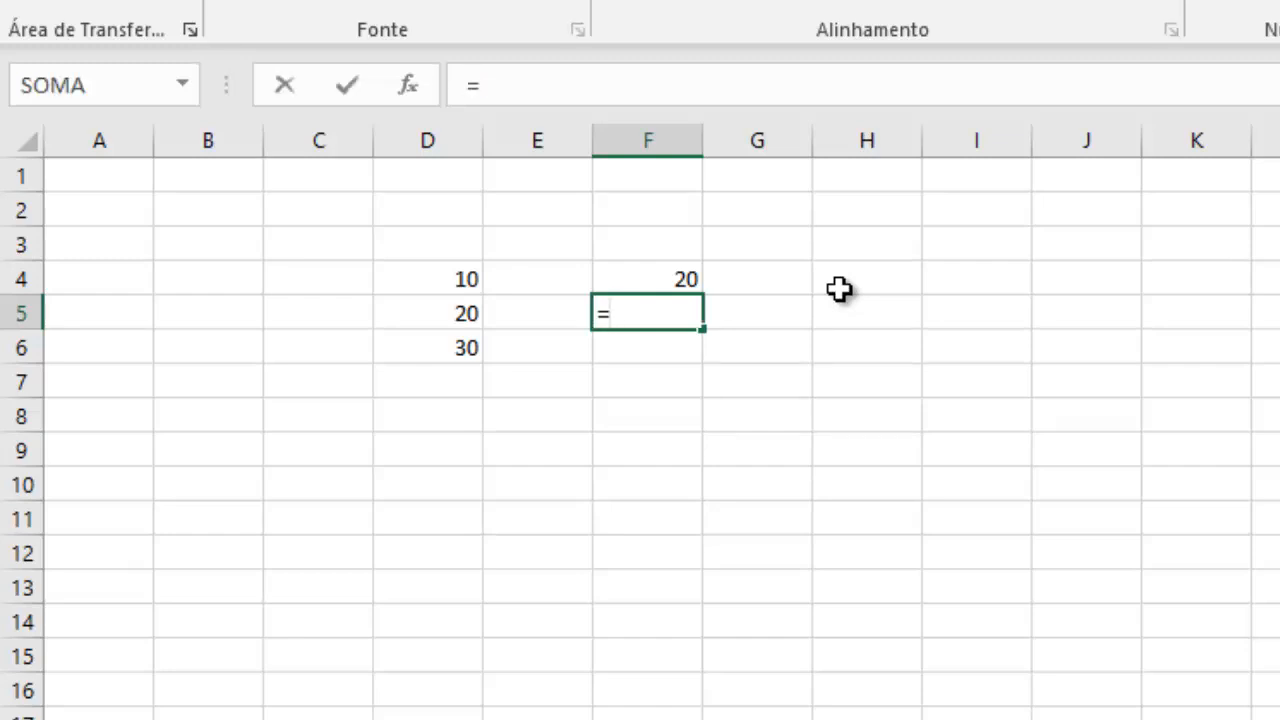
{"action": "type", "text": "20="}
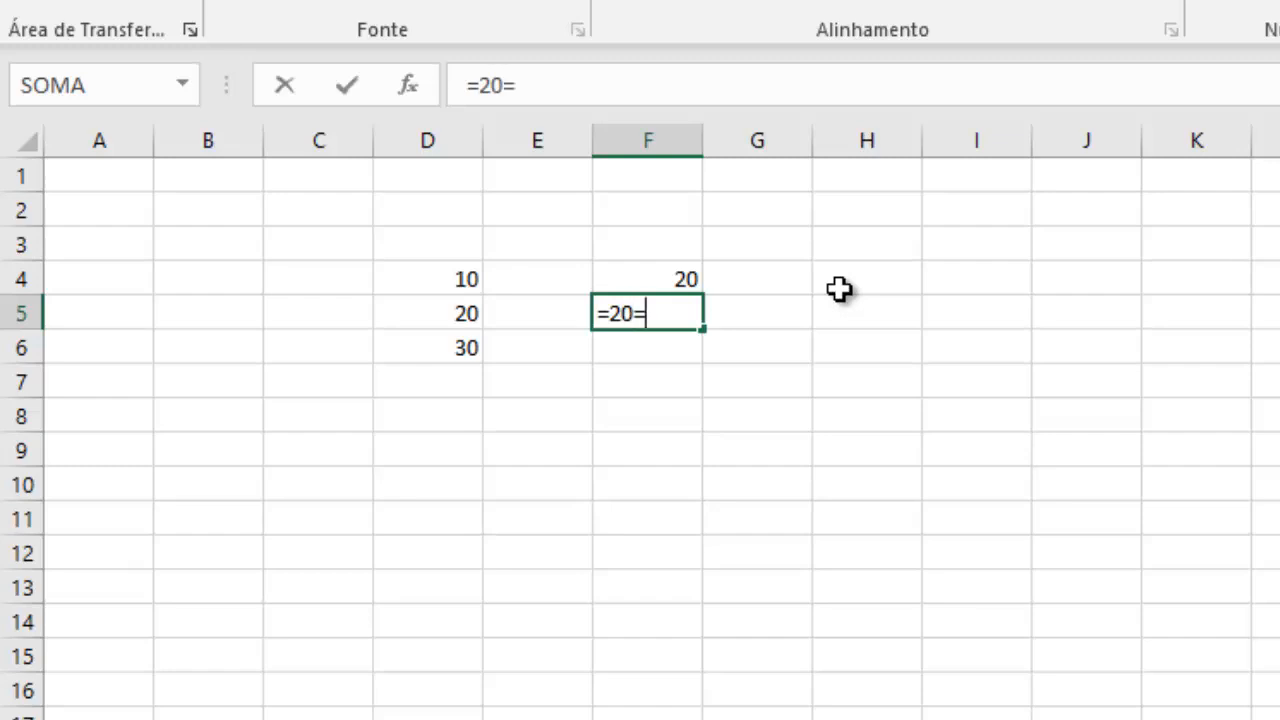
{"action": "key", "text": "BackSpace"}
{"action": "type", "text": "+20"}
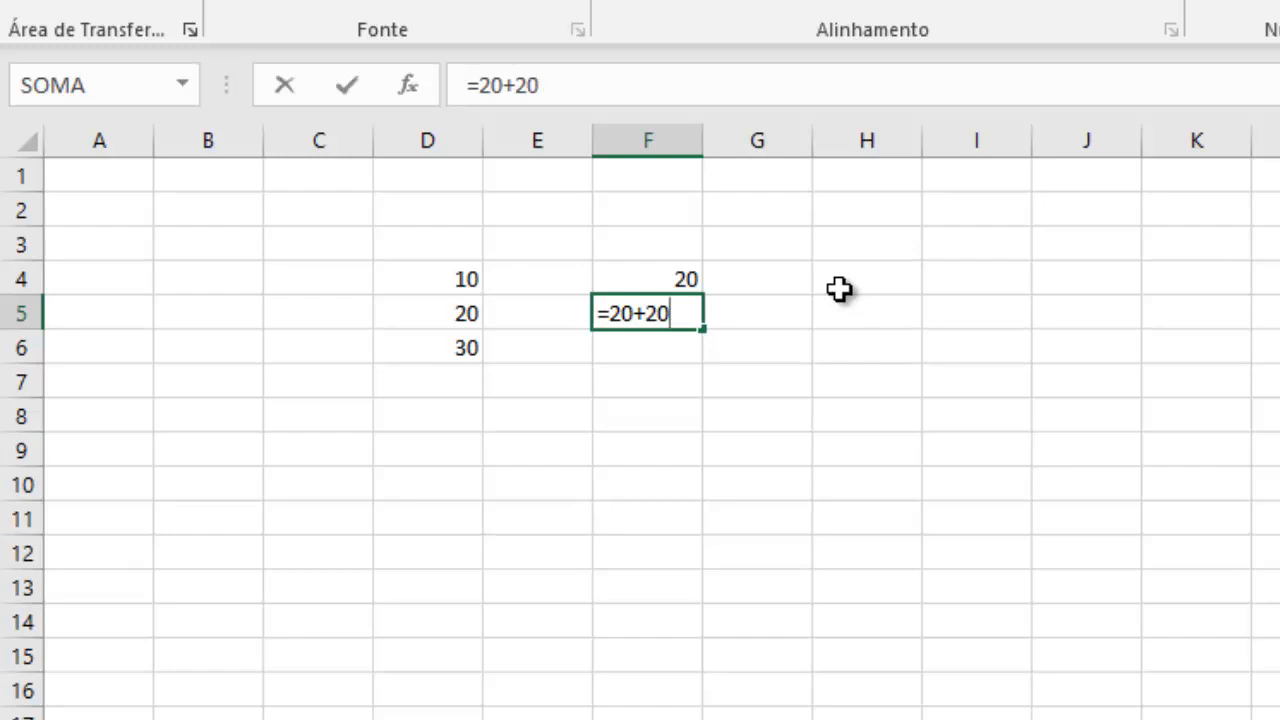
{"action": "key", "text": "ctrl+Return"}
{"action": "key", "text": "Return"}
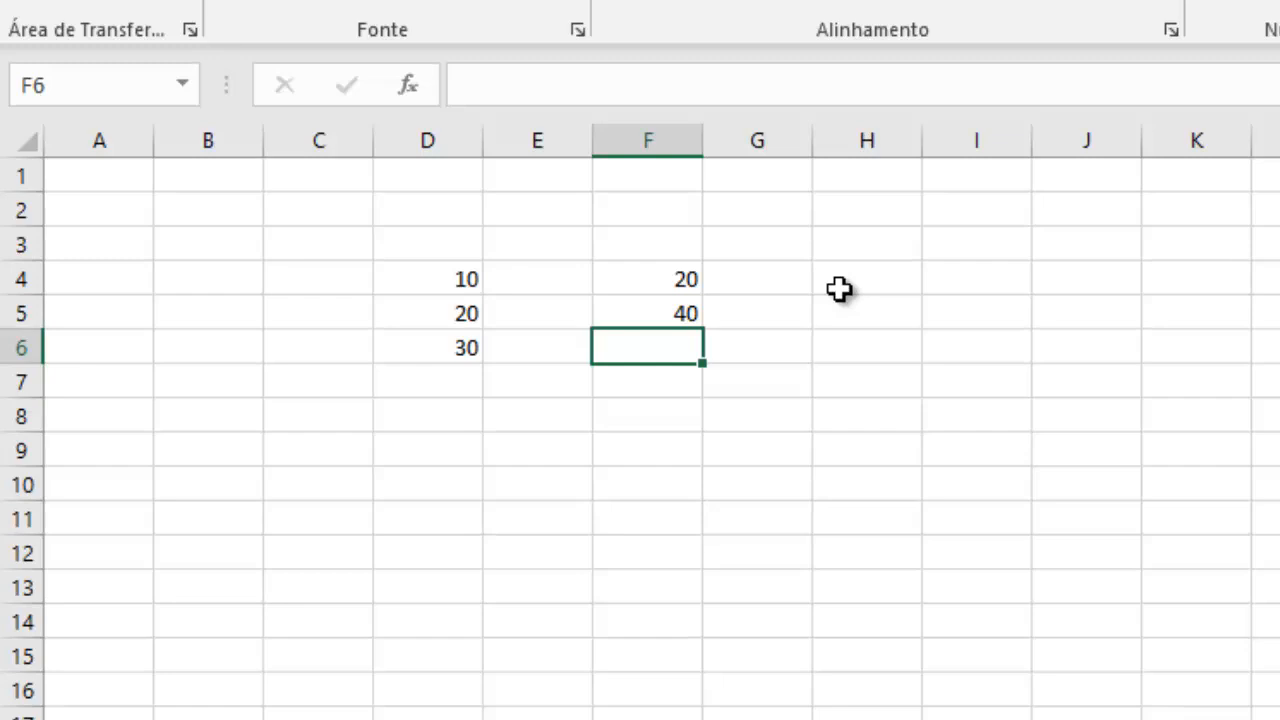
Step: Enter the sum formula =20+30 in cell F6
{"action": "type", "text": "="}
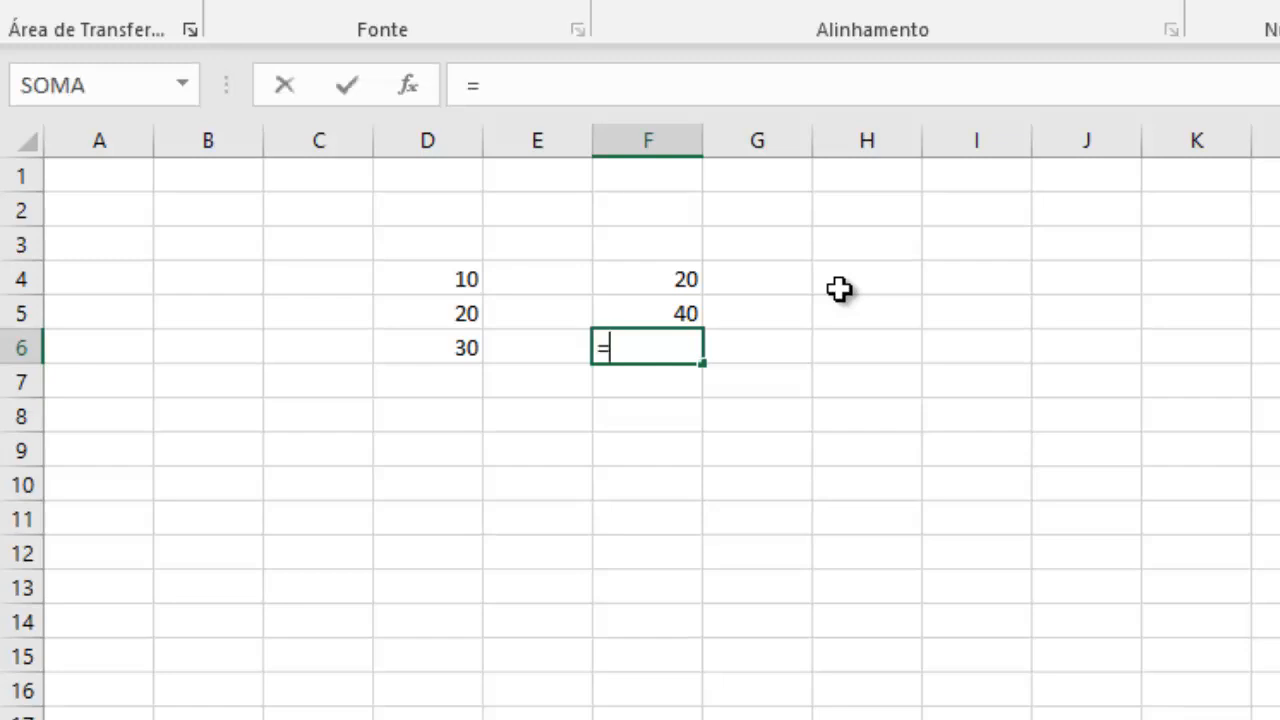
{"action": "type", "text": "20+"}
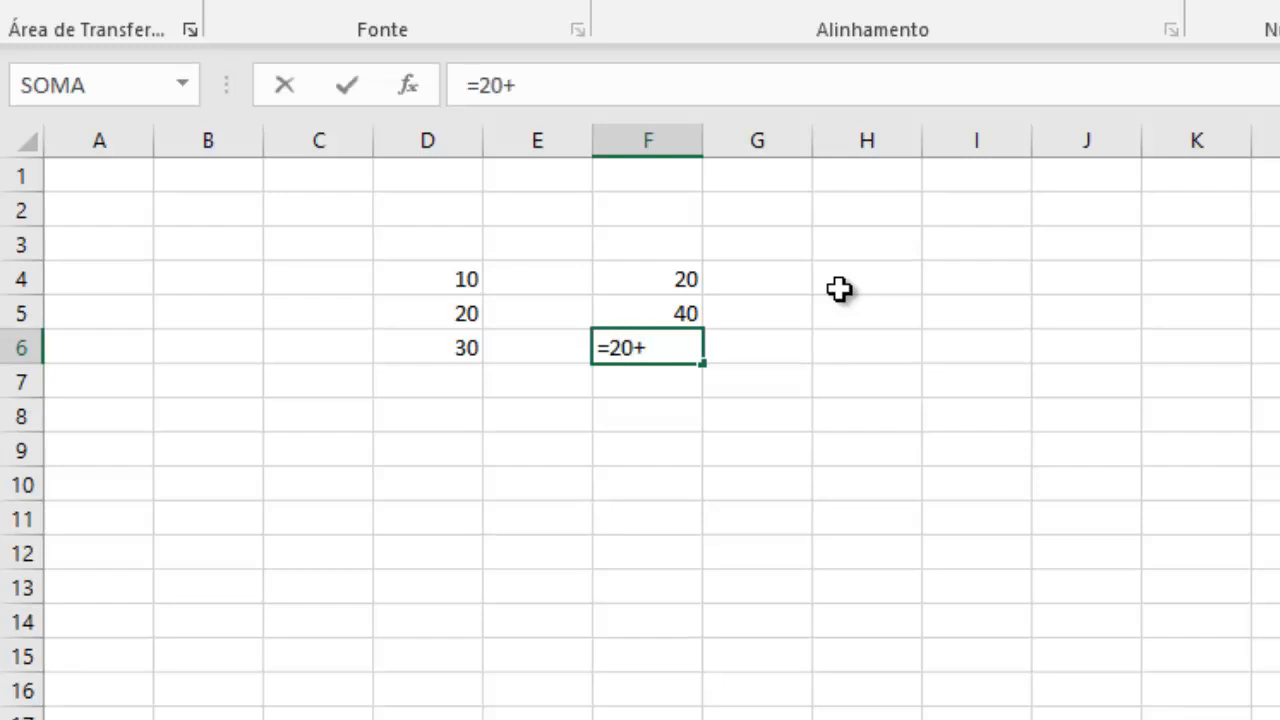
{"action": "type", "text": "30"}
{"action": "key", "text": "Return"}
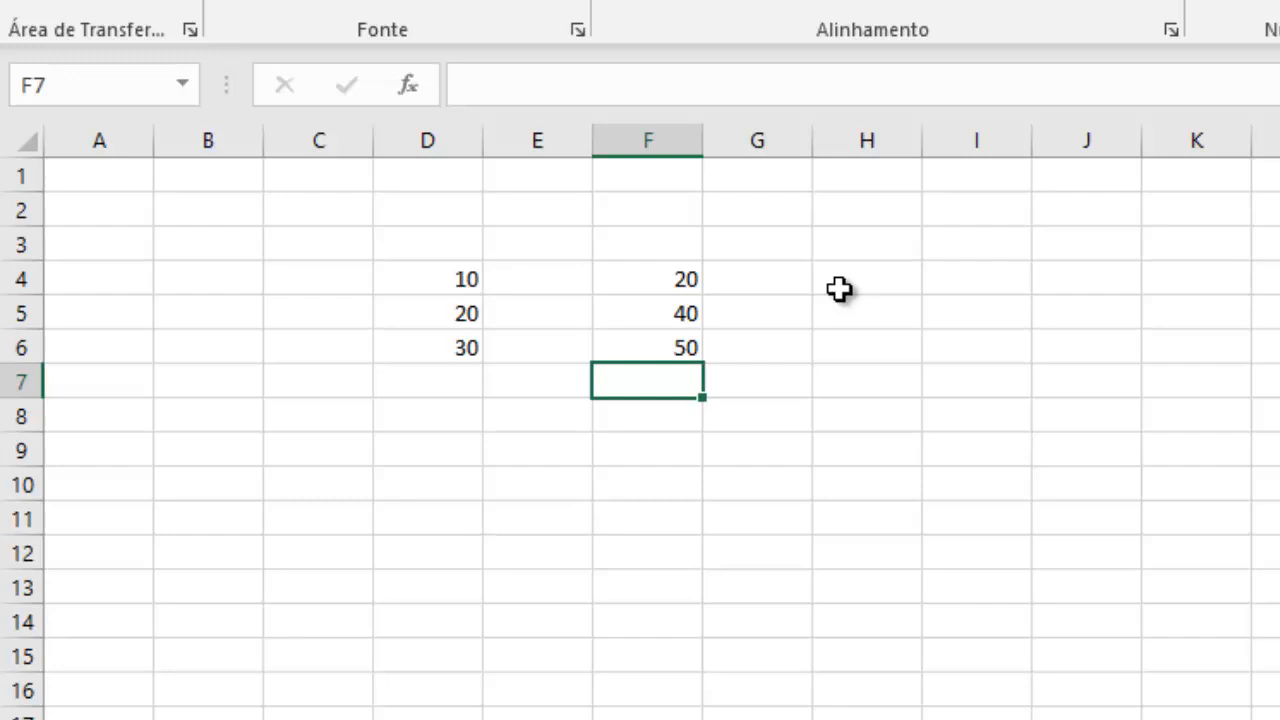
Step: Examine the formulas behind the results in cells F4, F5 and F6 without changing them
{"action": "left_click", "coordinate": [712, 281]}
{"action": "left_click", "coordinate": [657, 276]}
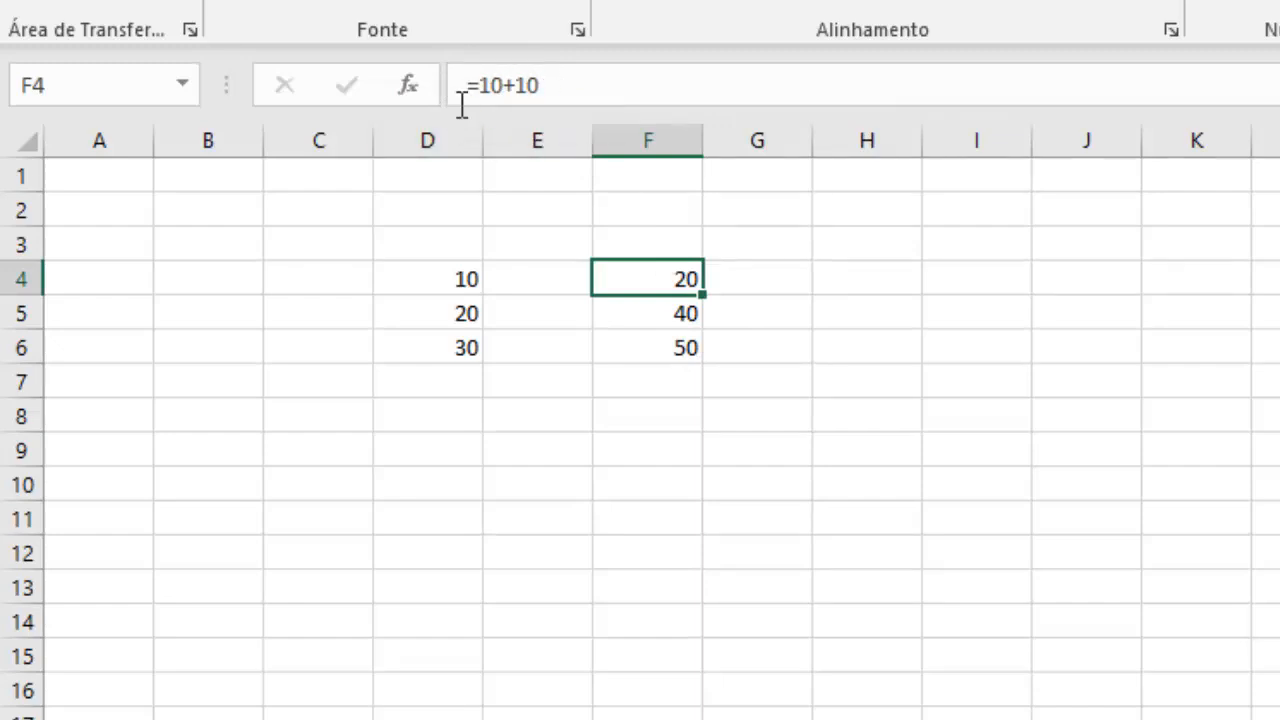
{"action": "double_click", "coordinate": [667, 281]}
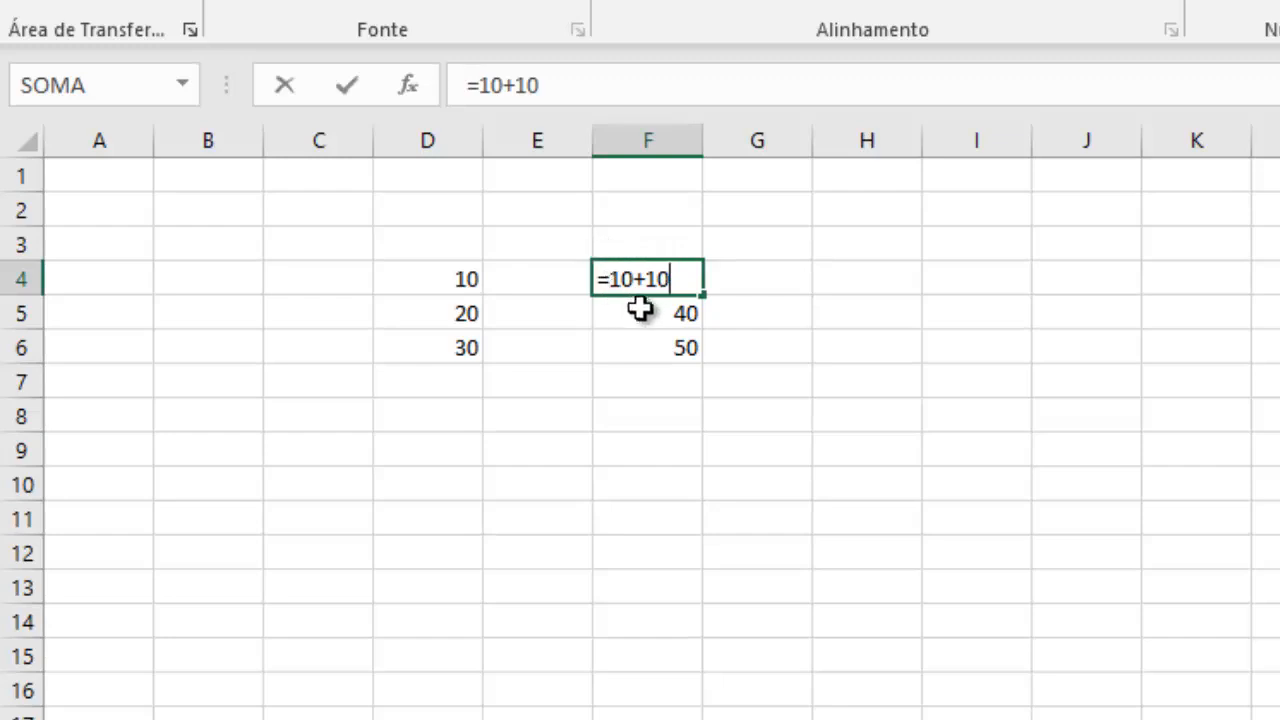
{"action": "left_click", "coordinate": [355, 88]}
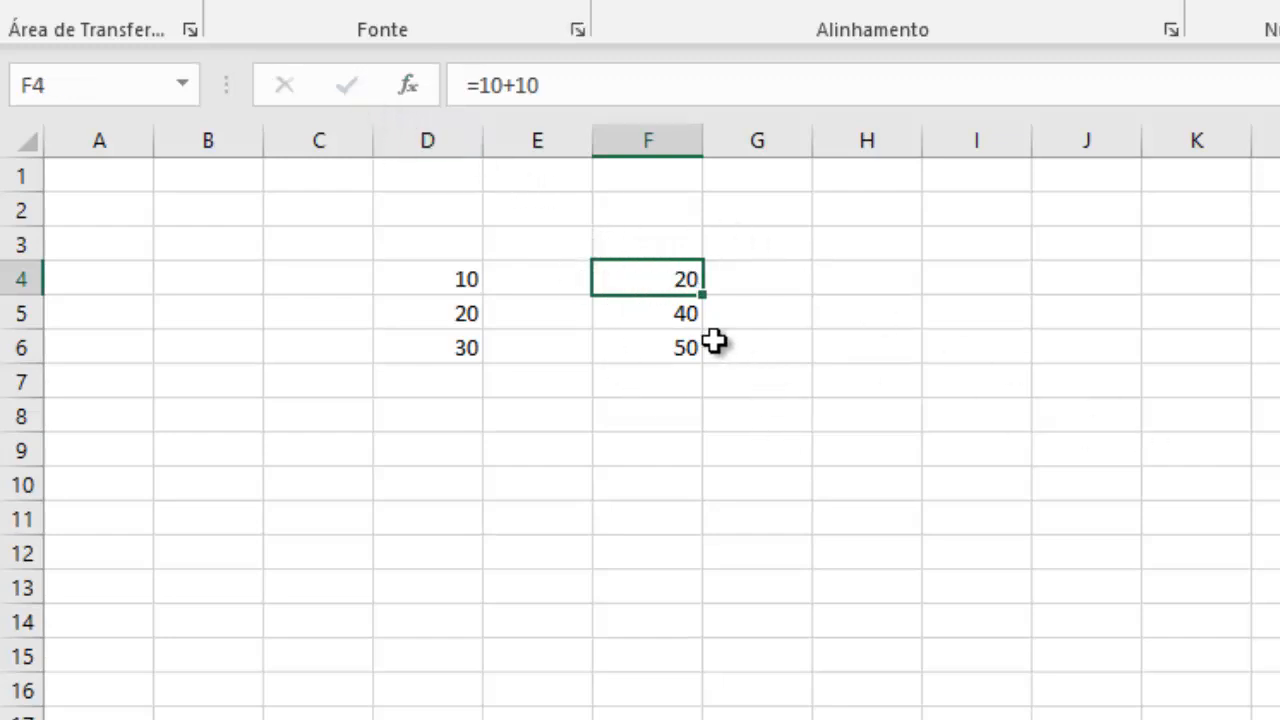
{"action": "left_click", "coordinate": [692, 316]}
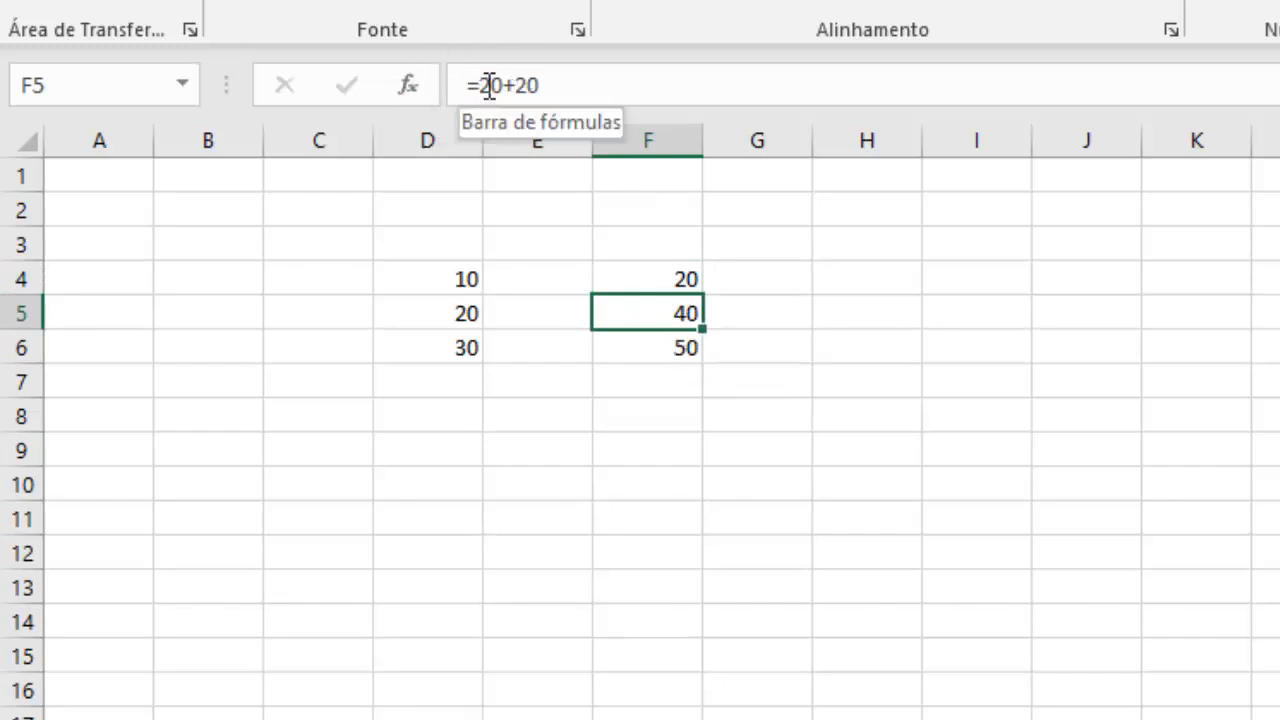
{"action": "left_click", "coordinate": [631, 342]}
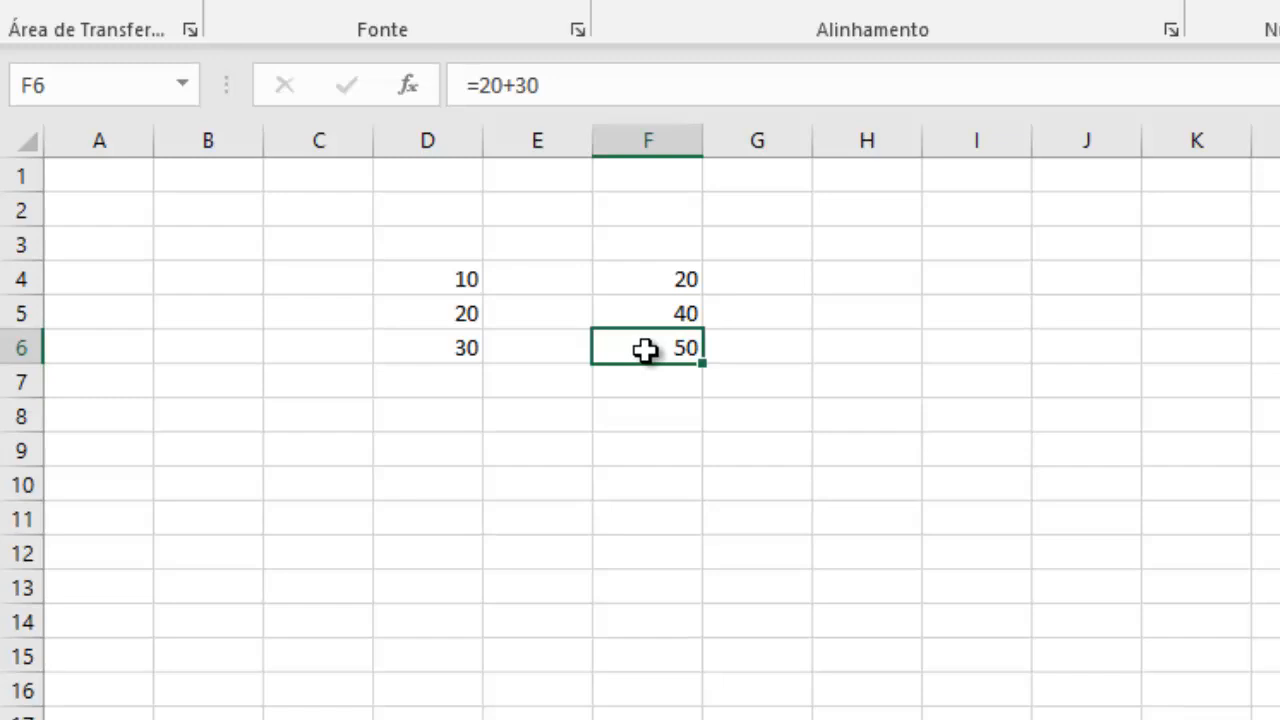
Step: Clear the typed-value sum formulas from cells F4, F5 and F6
{"action": "left_click_drag", "start_coordinate": [666, 266], "coordinate": [703, 340]}
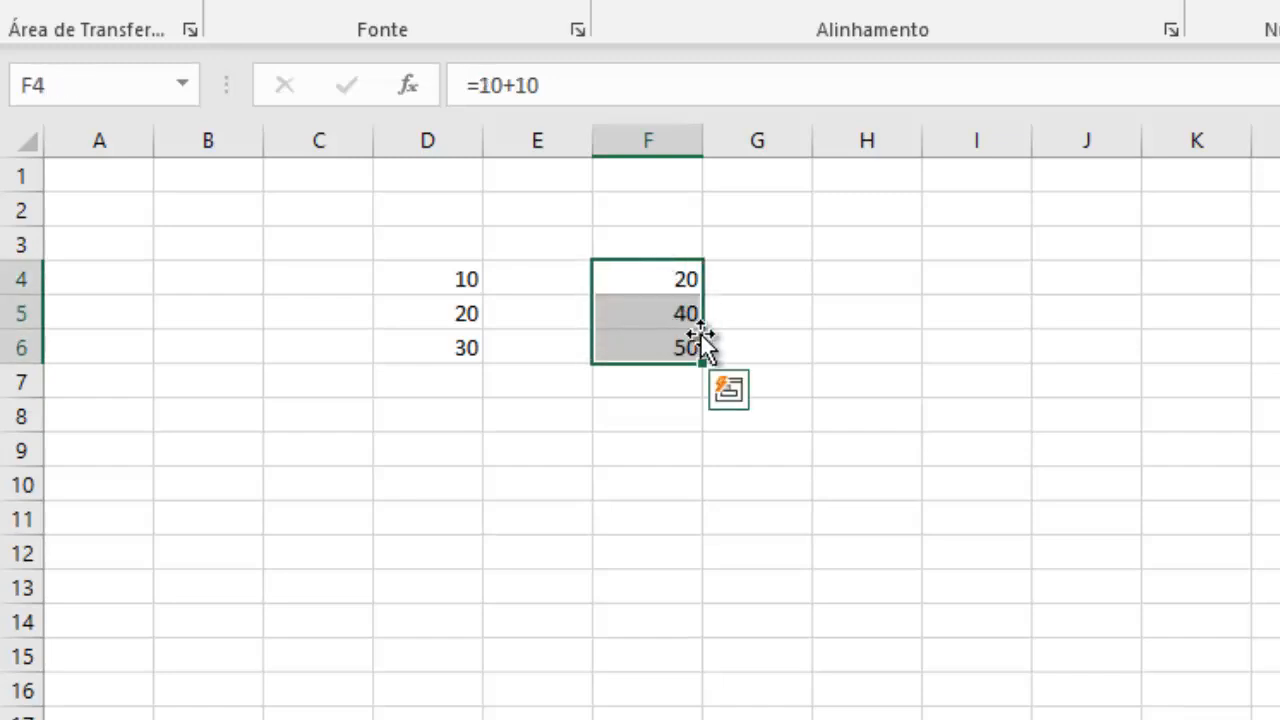
{"action": "left_click", "coordinate": [775, 290]}
{"action": "left_click", "coordinate": [671, 286]}
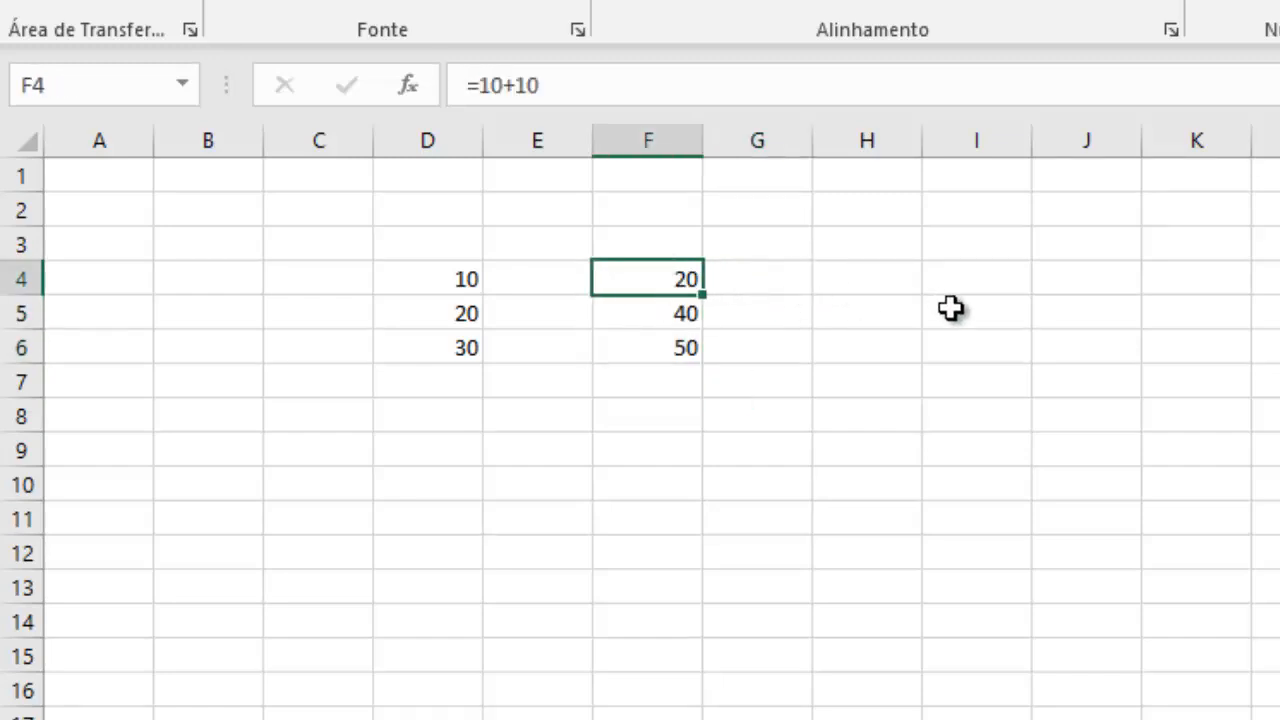
{"action": "key", "text": "Delete"}
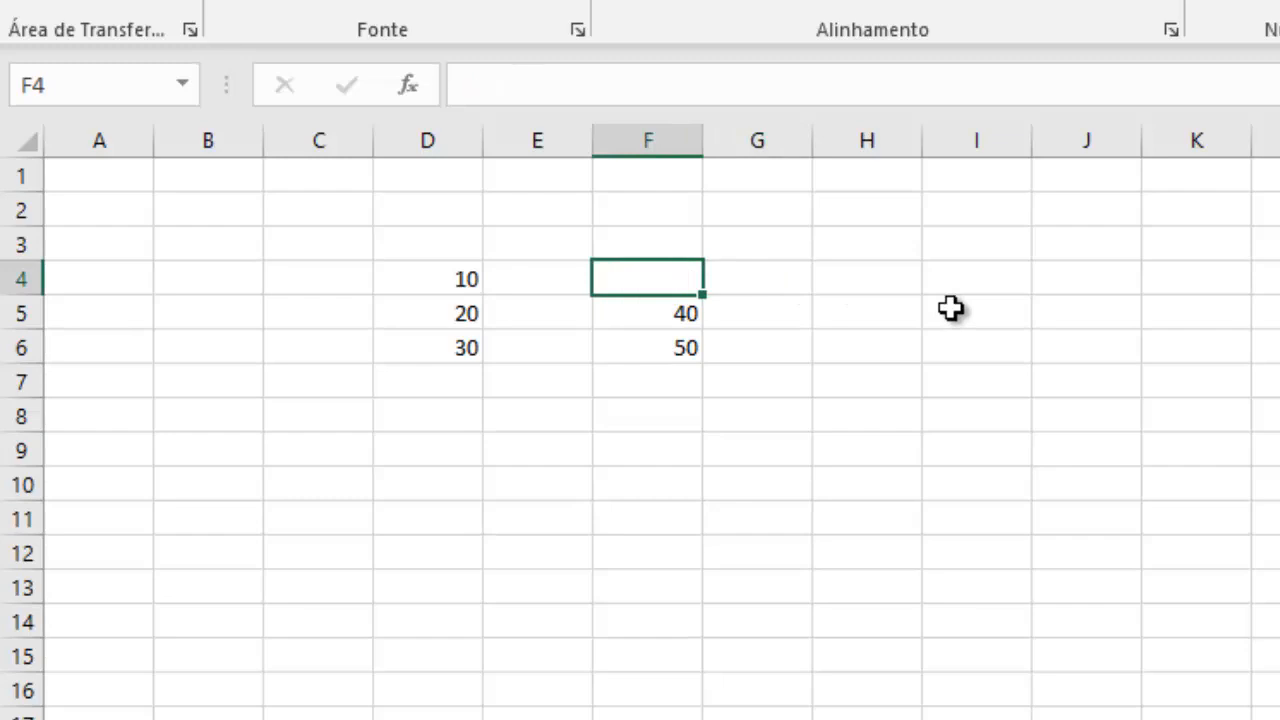
{"action": "left_click", "coordinate": [665, 308]}
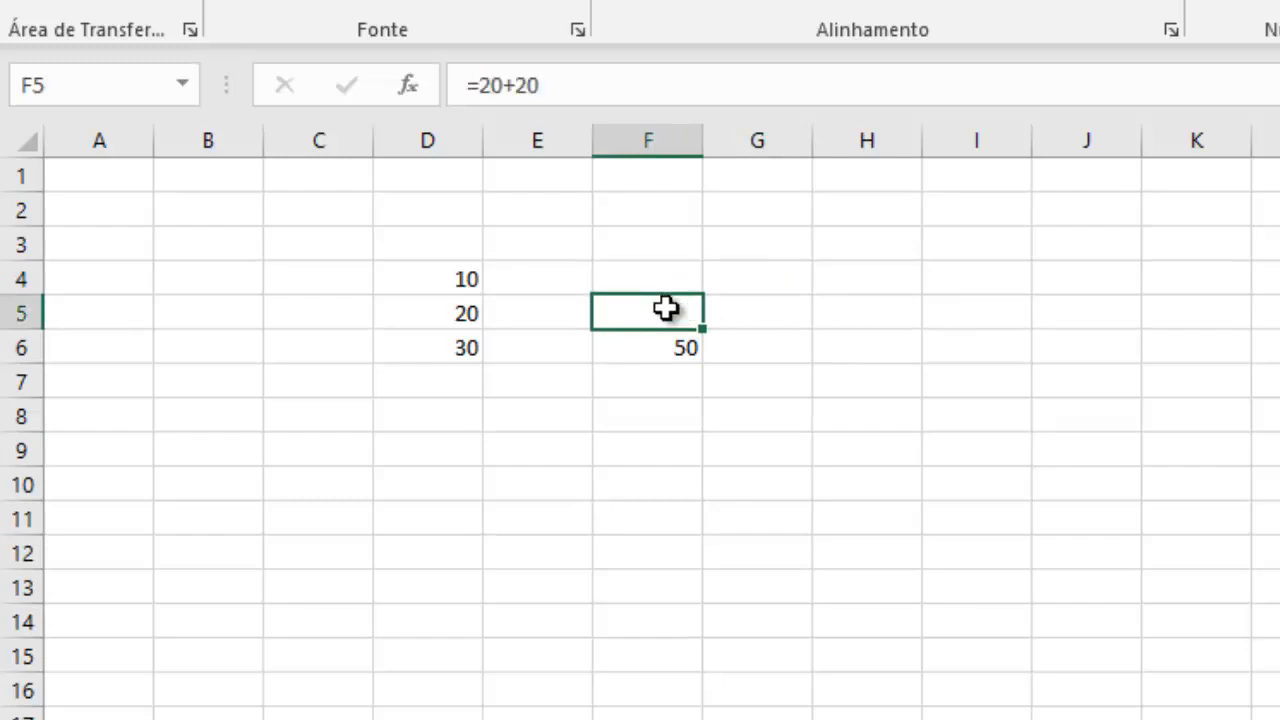
{"action": "left_click", "coordinate": [668, 346]}
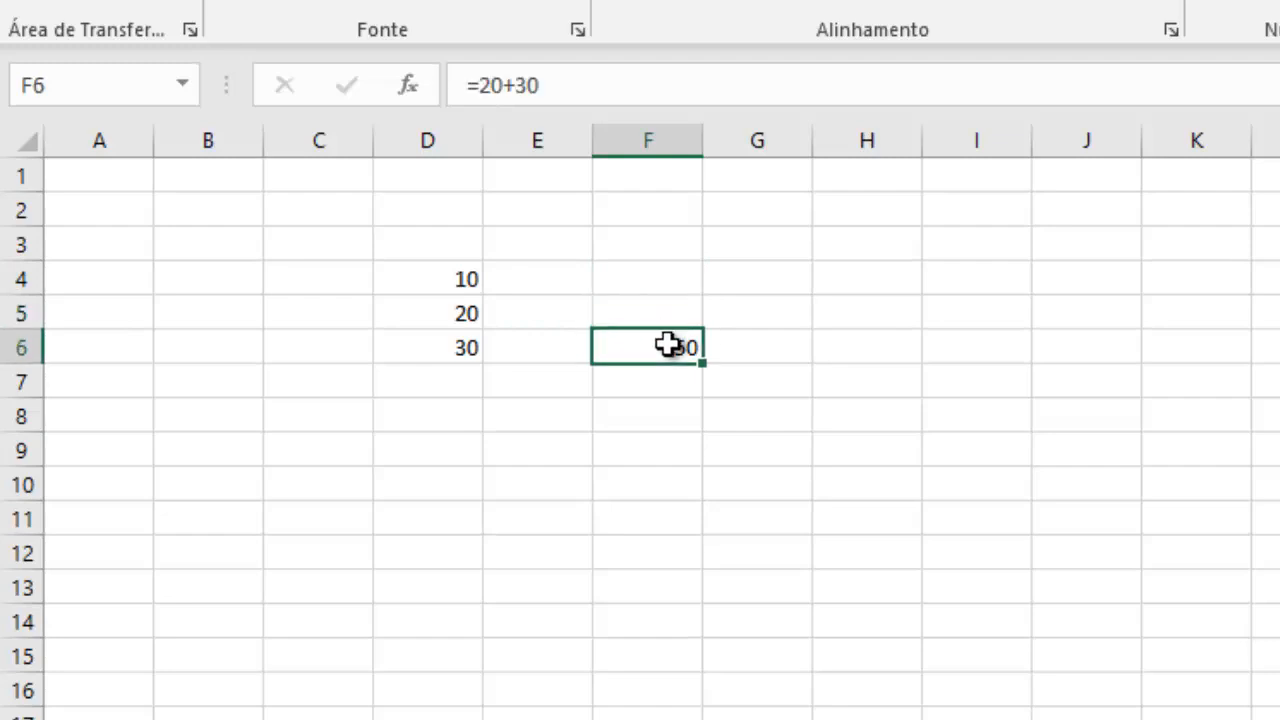
{"action": "key", "text": "Delete"}
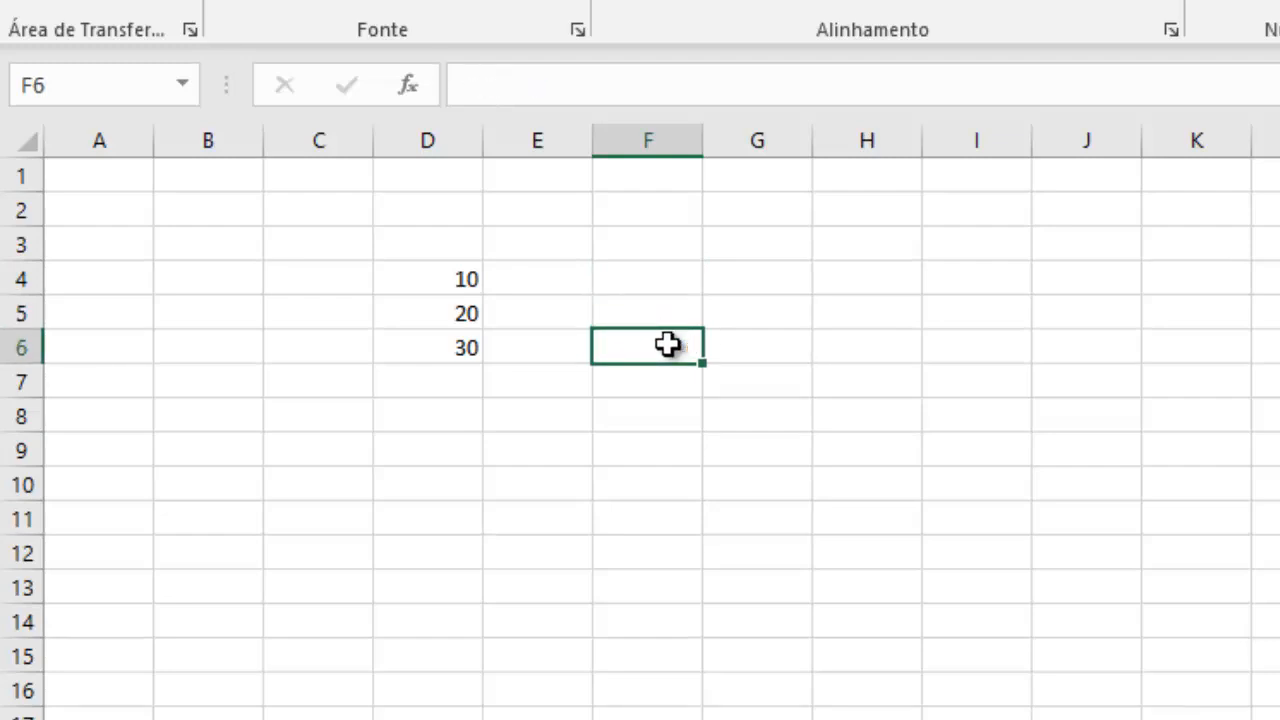
{"action": "left_click", "coordinate": [843, 446]}
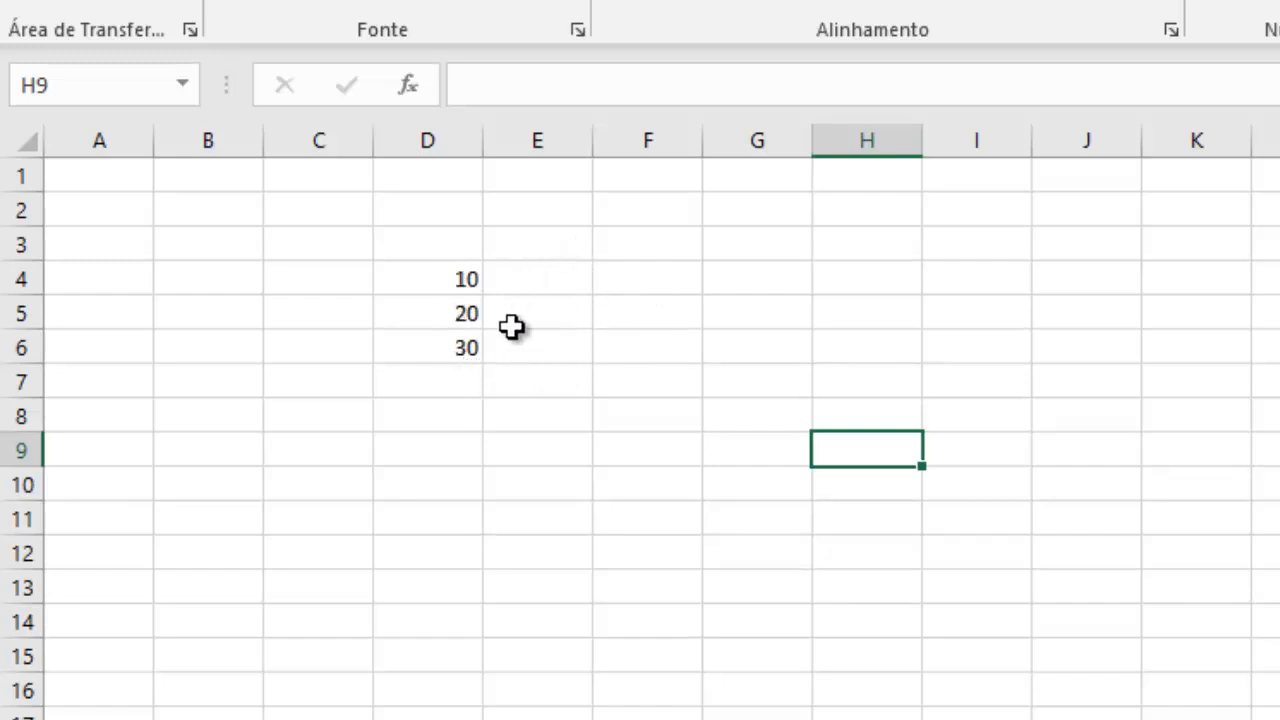
Step: Enter the numbers 5, 7 and 9 in cells E4, E5 and E6, beside the existing values in column D
{"action": "left_click", "coordinate": [428, 274]}
{"action": "left_click", "coordinate": [429, 316]}
{"action": "left_click", "coordinate": [432, 347]}
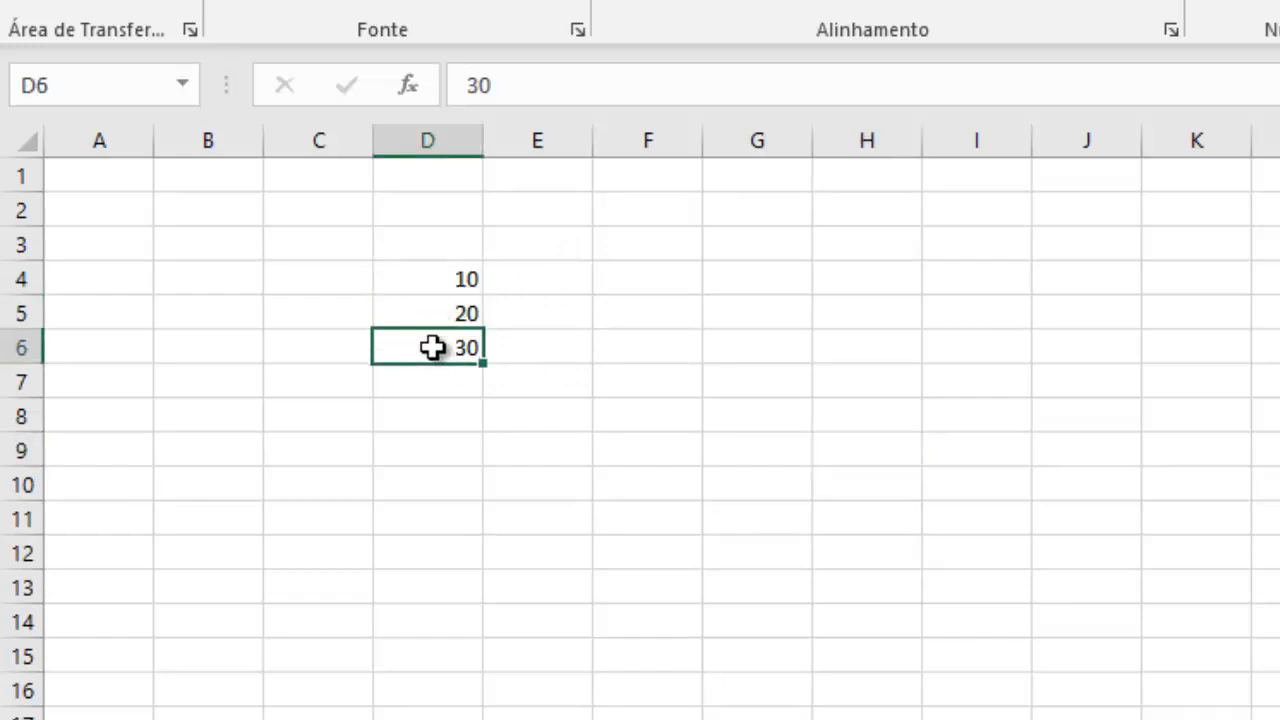
{"action": "left_click", "coordinate": [536, 272]}
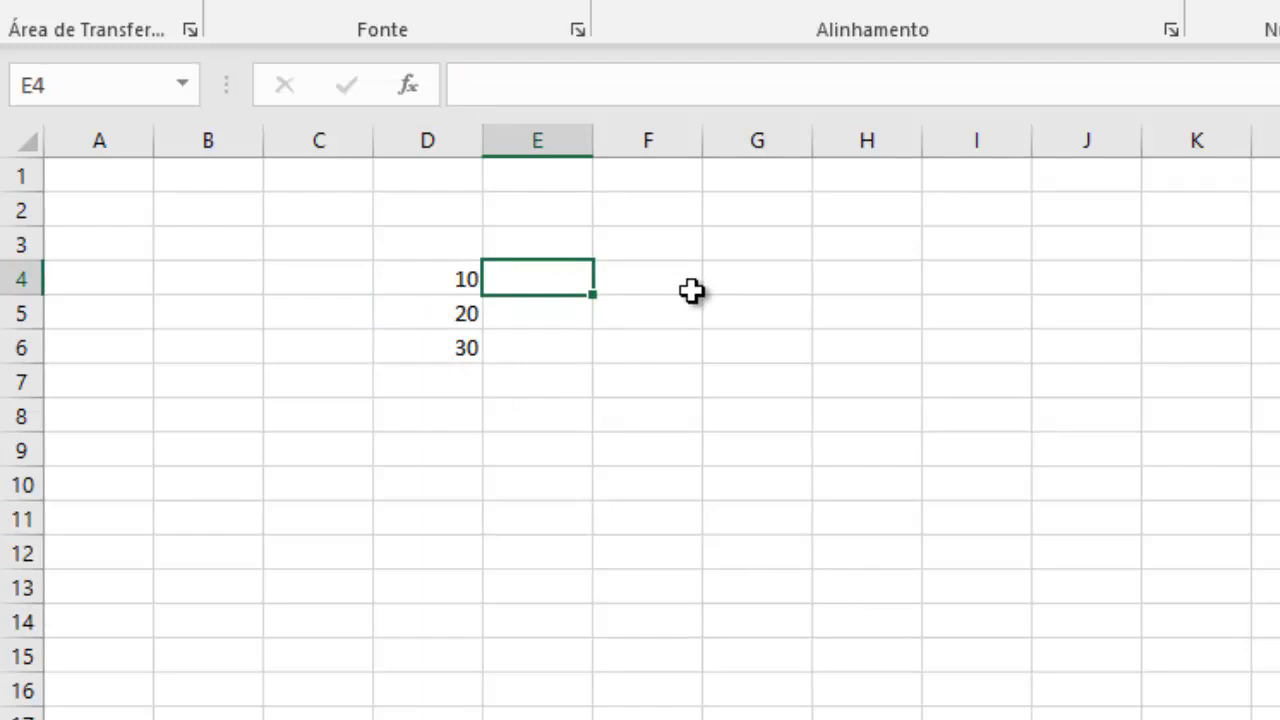
{"action": "key", "text": "Return"}
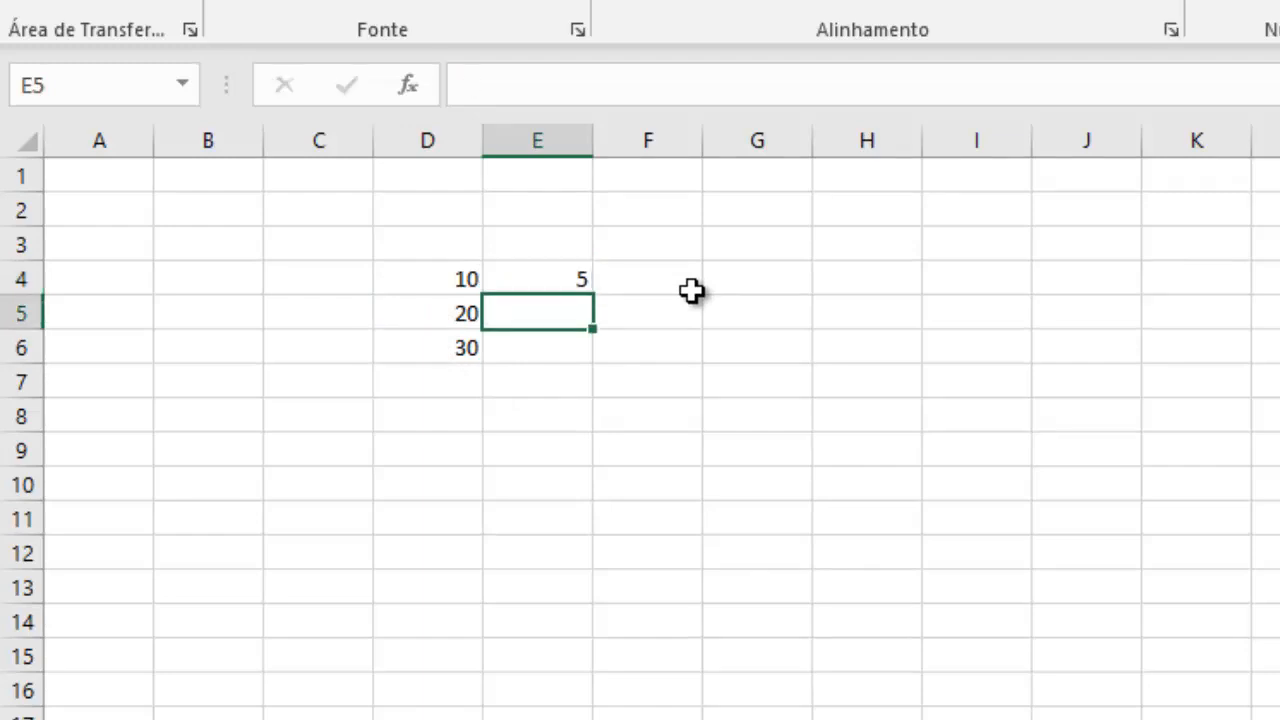
{"action": "type", "text": "7"}
{"action": "key", "text": "Return"}
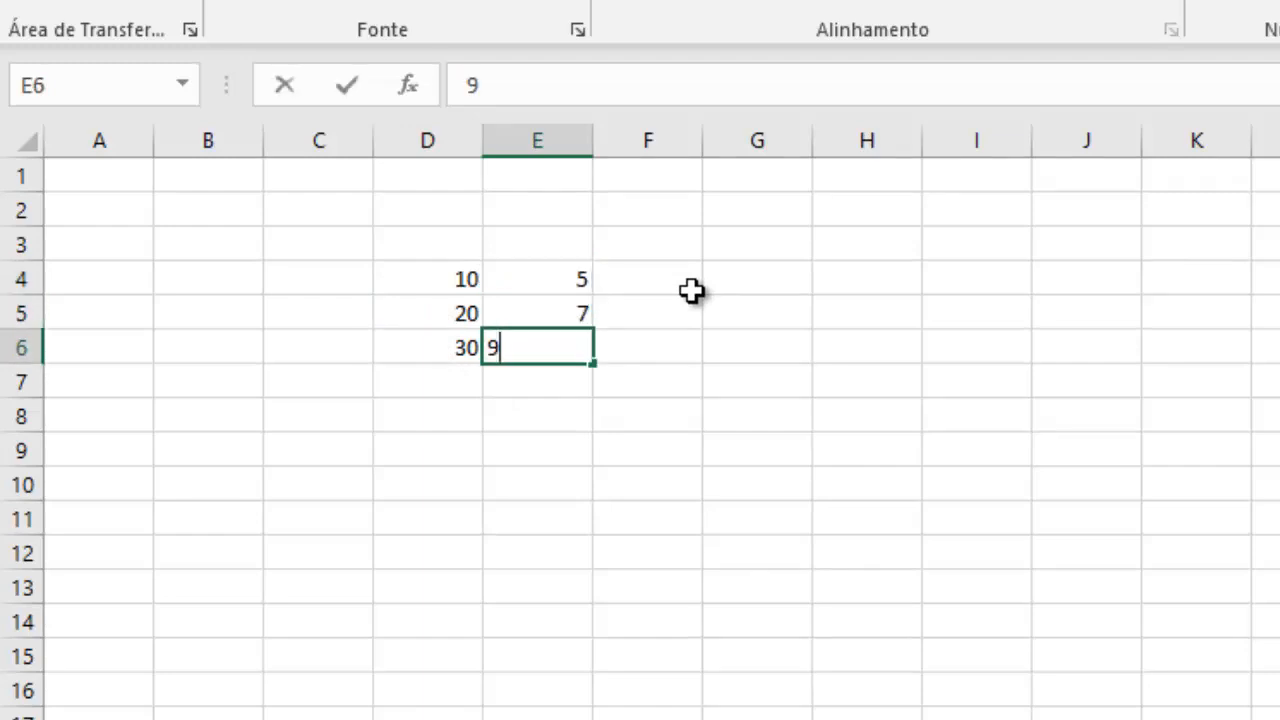
{"action": "key", "text": "Return"}
Step: Examine the values in cells D4 to D6 and E4 to E6 one by one
{"action": "left_click", "coordinate": [655, 284]}
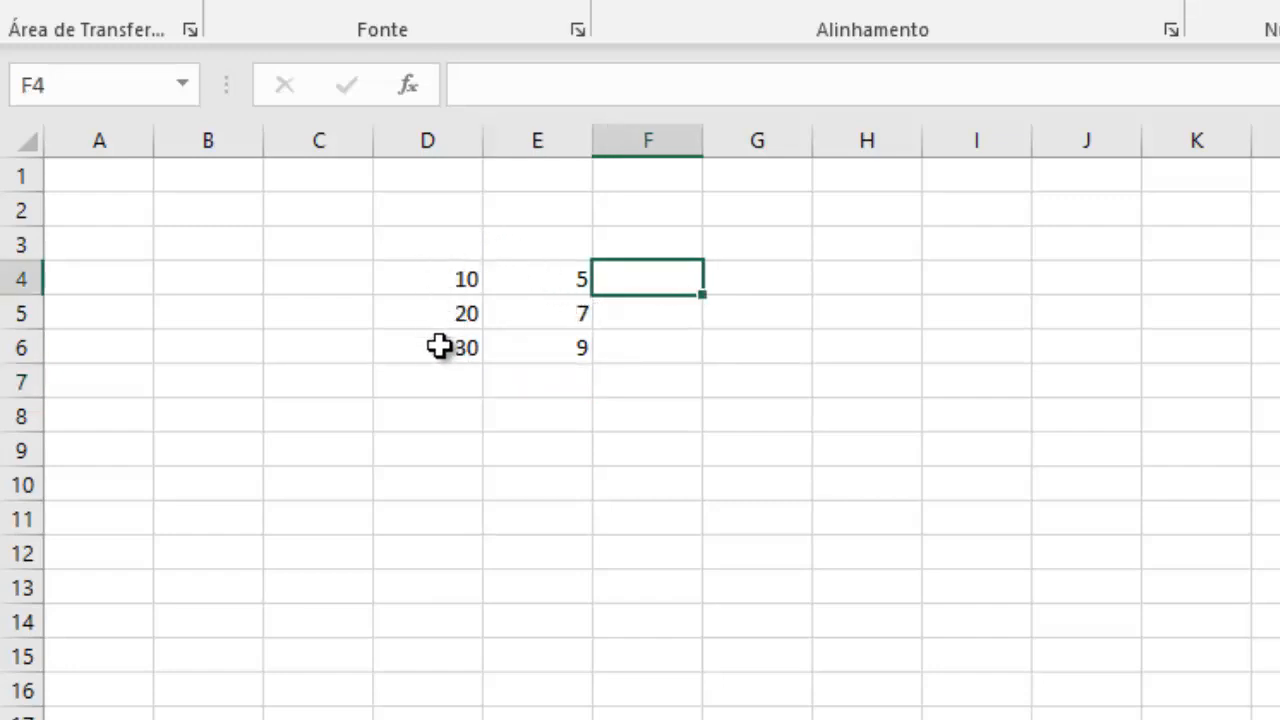
{"action": "left_click", "coordinate": [410, 280]}
{"action": "left_click", "coordinate": [416, 313]}
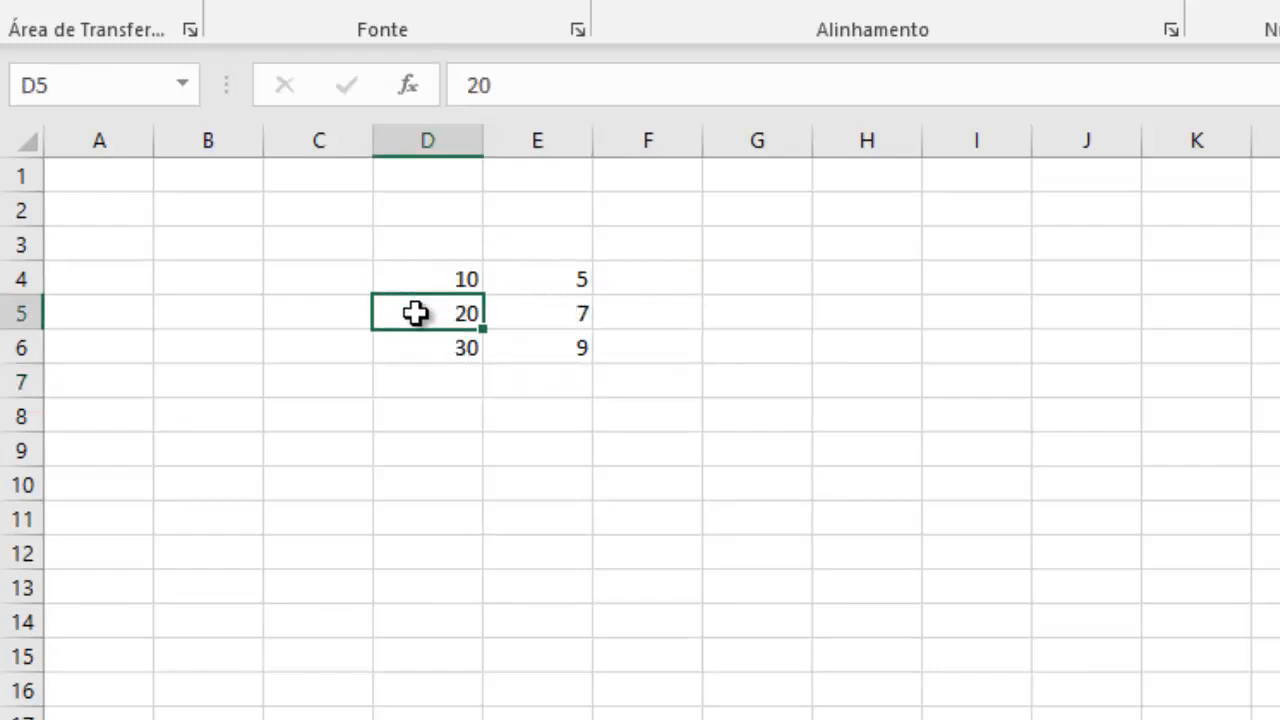
{"action": "left_click", "coordinate": [420, 343]}
{"action": "left_click", "coordinate": [558, 278]}
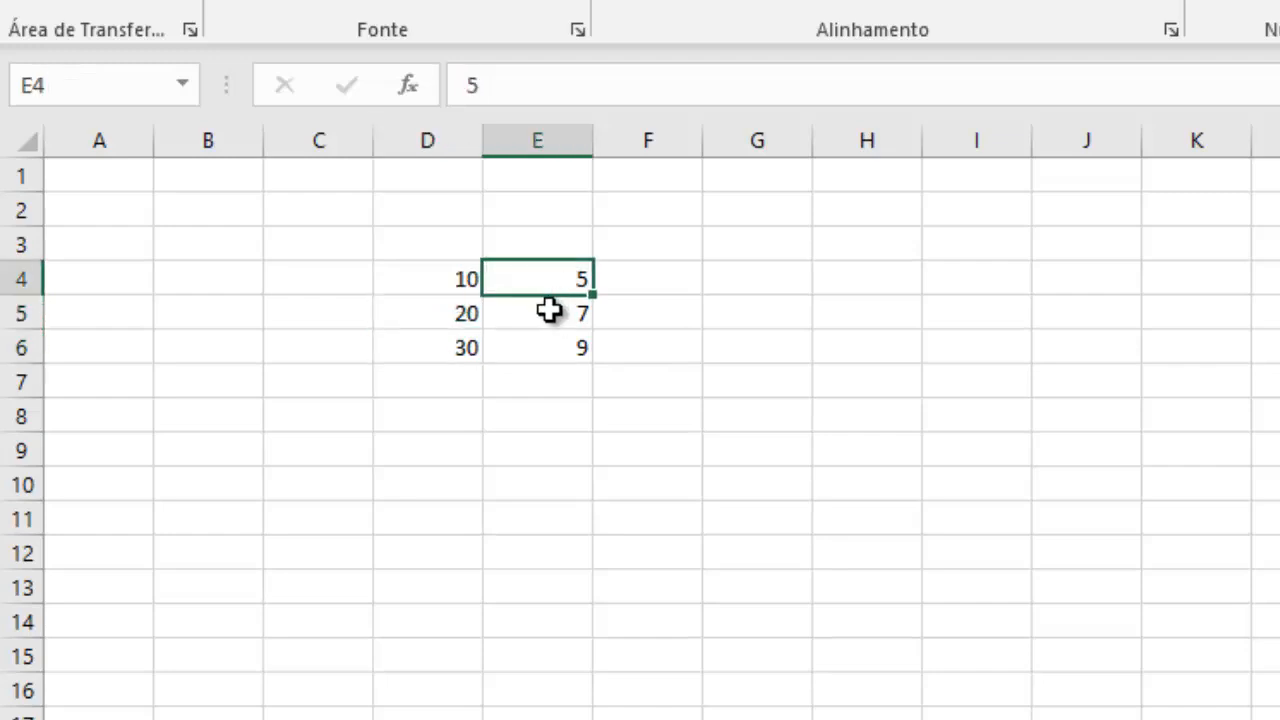
{"action": "left_click", "coordinate": [549, 311]}
{"action": "left_click", "coordinate": [545, 346]}
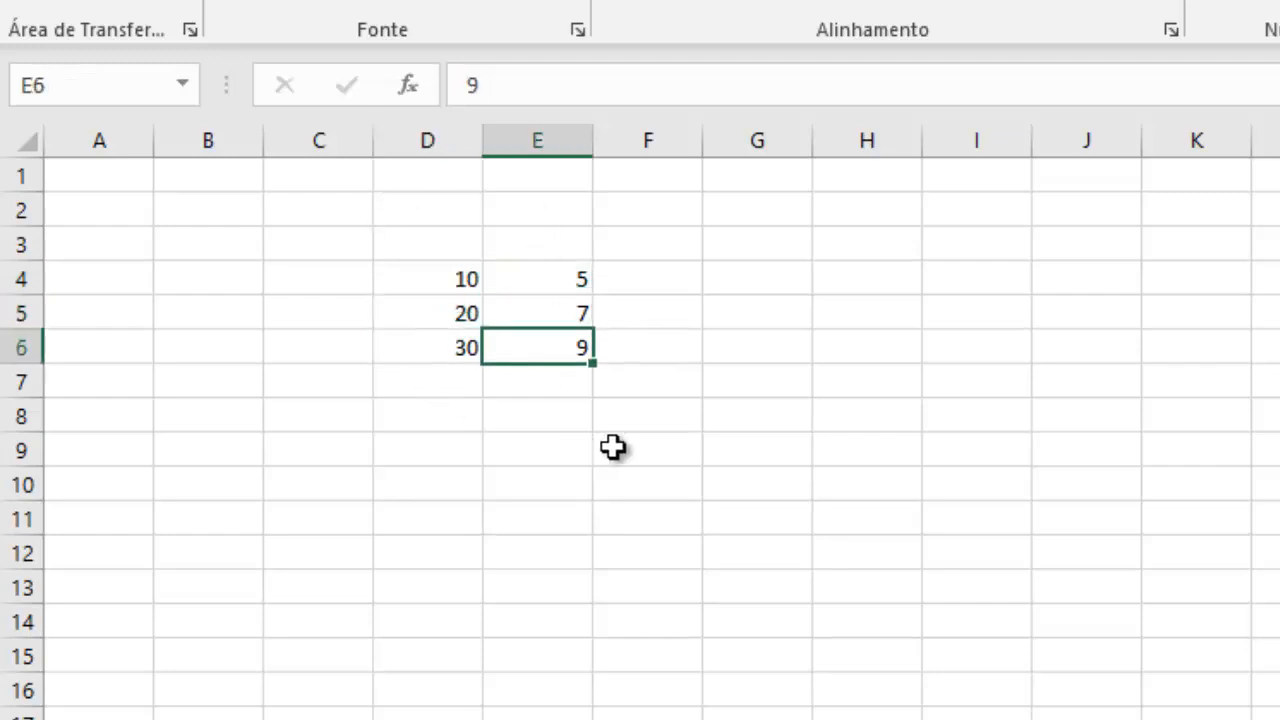
{"action": "left_click", "coordinate": [733, 280]}
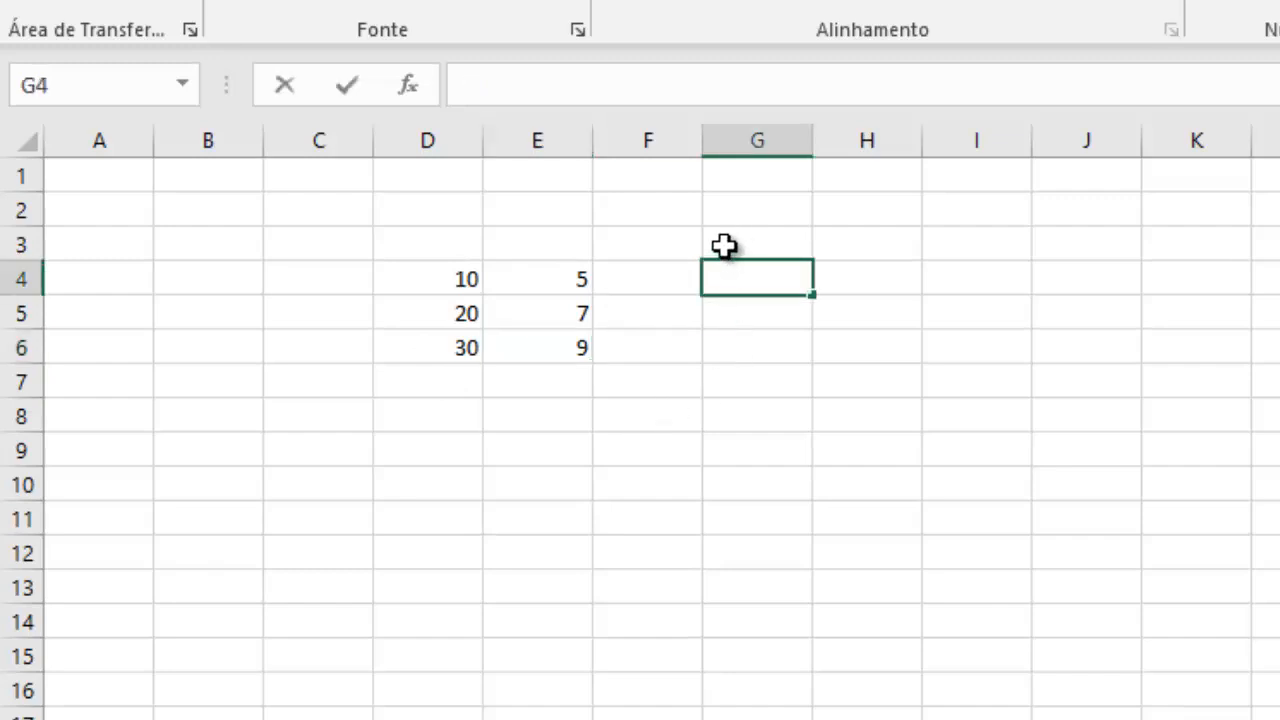
Step: Enter the cell-reference sum formula =D4+E4 in cell F4
{"action": "left_click", "coordinate": [671, 277]}
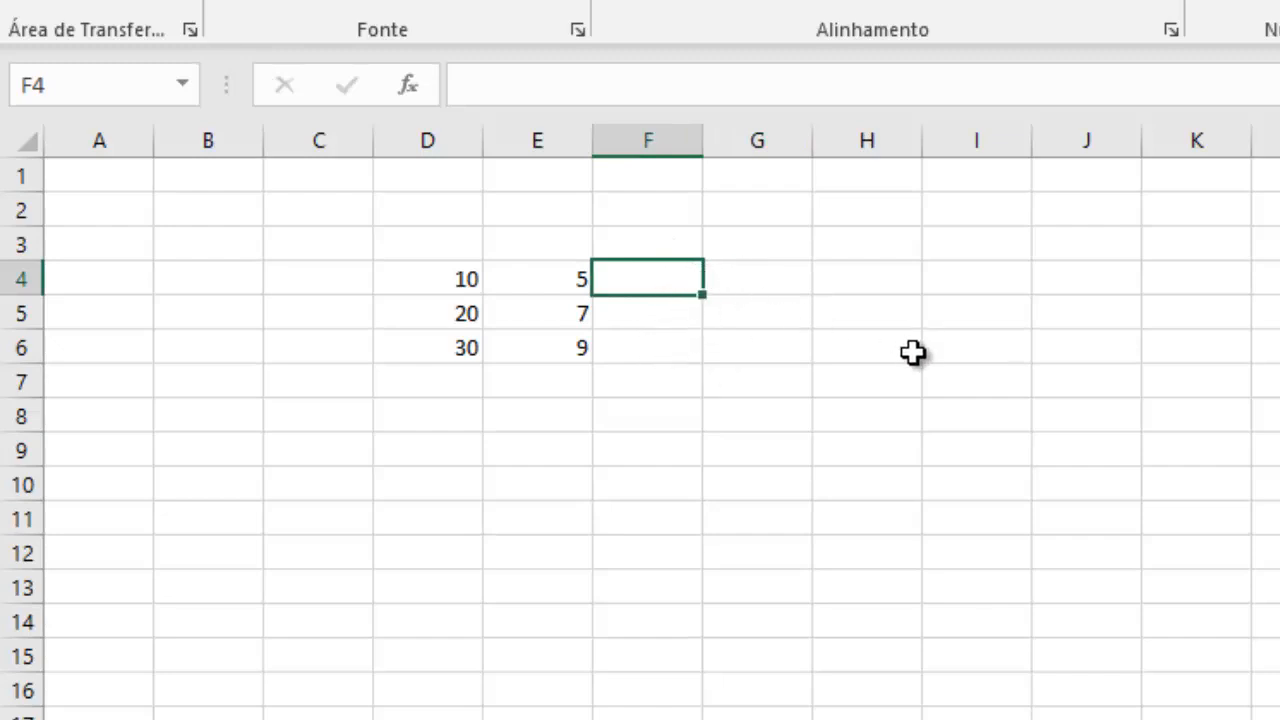
{"action": "type", "text": "="}
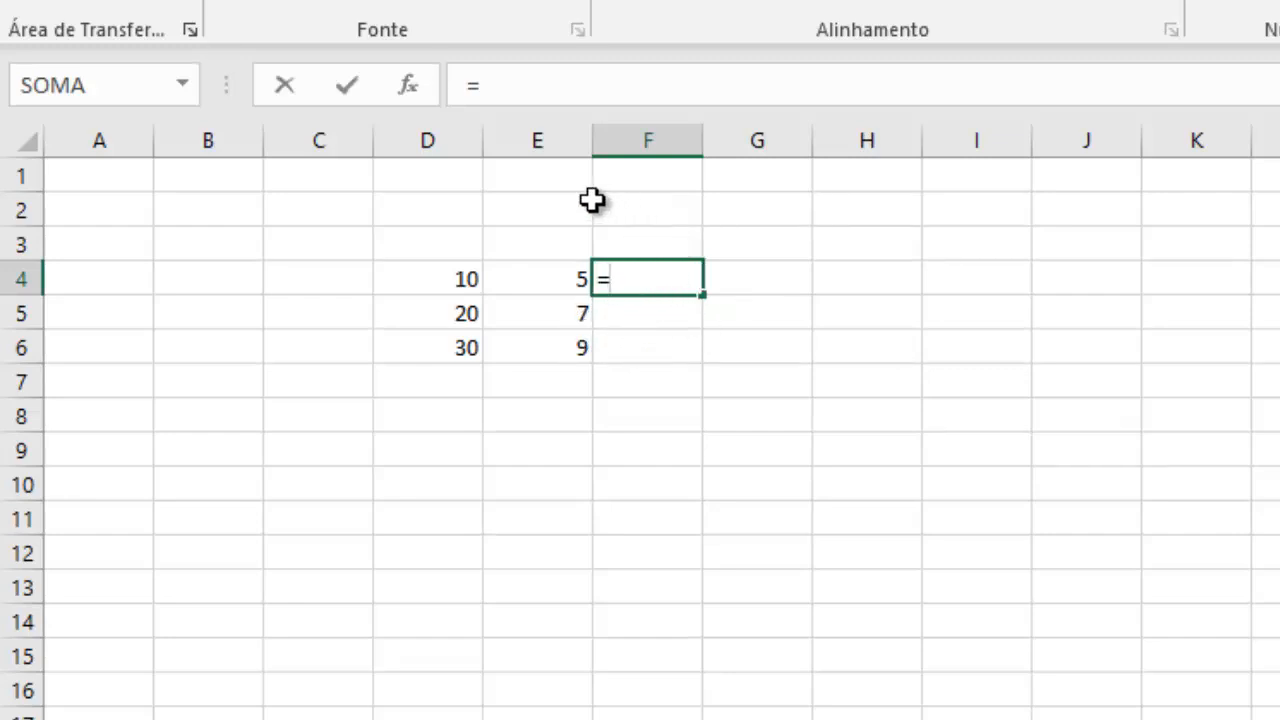
{"action": "left_click", "coordinate": [459, 280]}
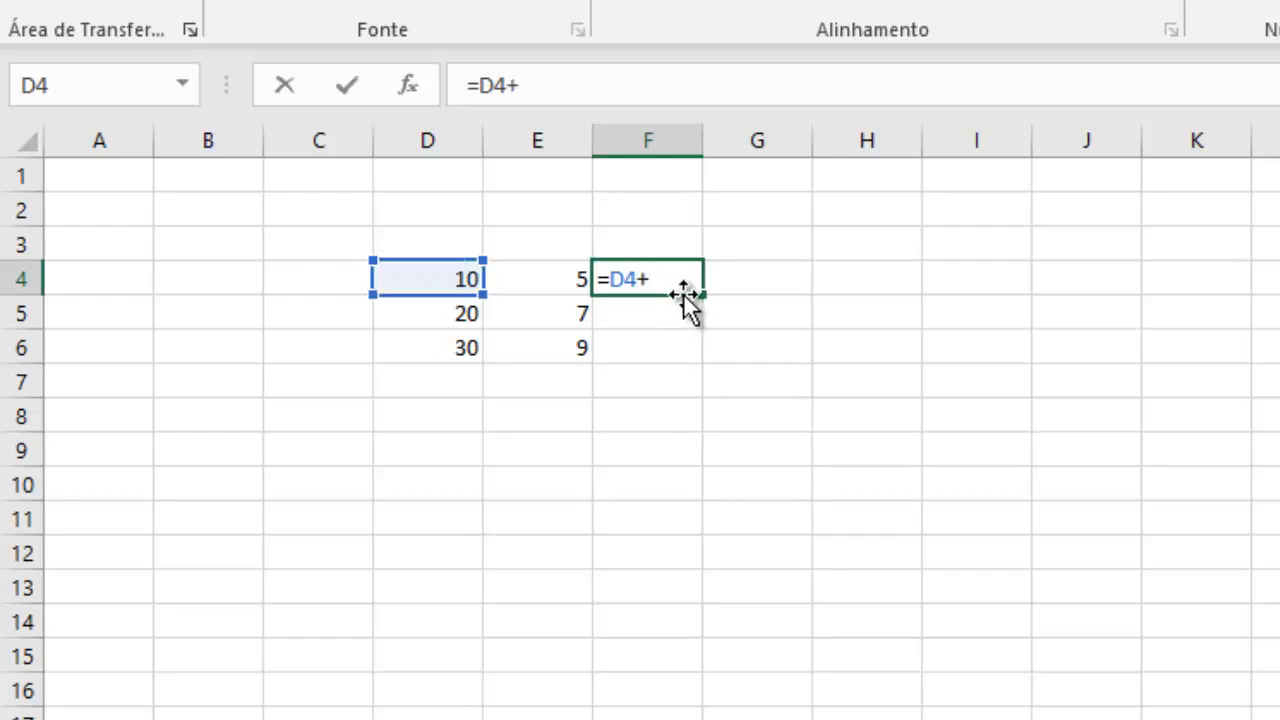
{"action": "left_click", "coordinate": [569, 280]}
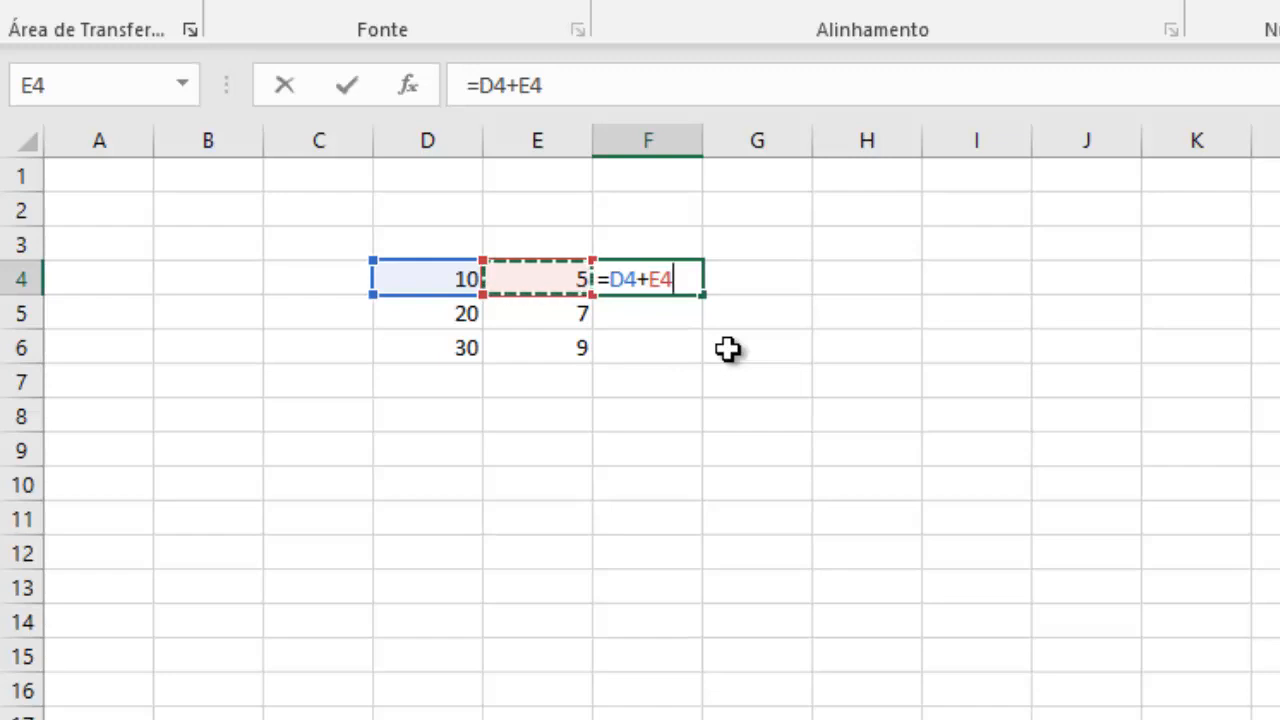
{"action": "key", "text": "Return"}
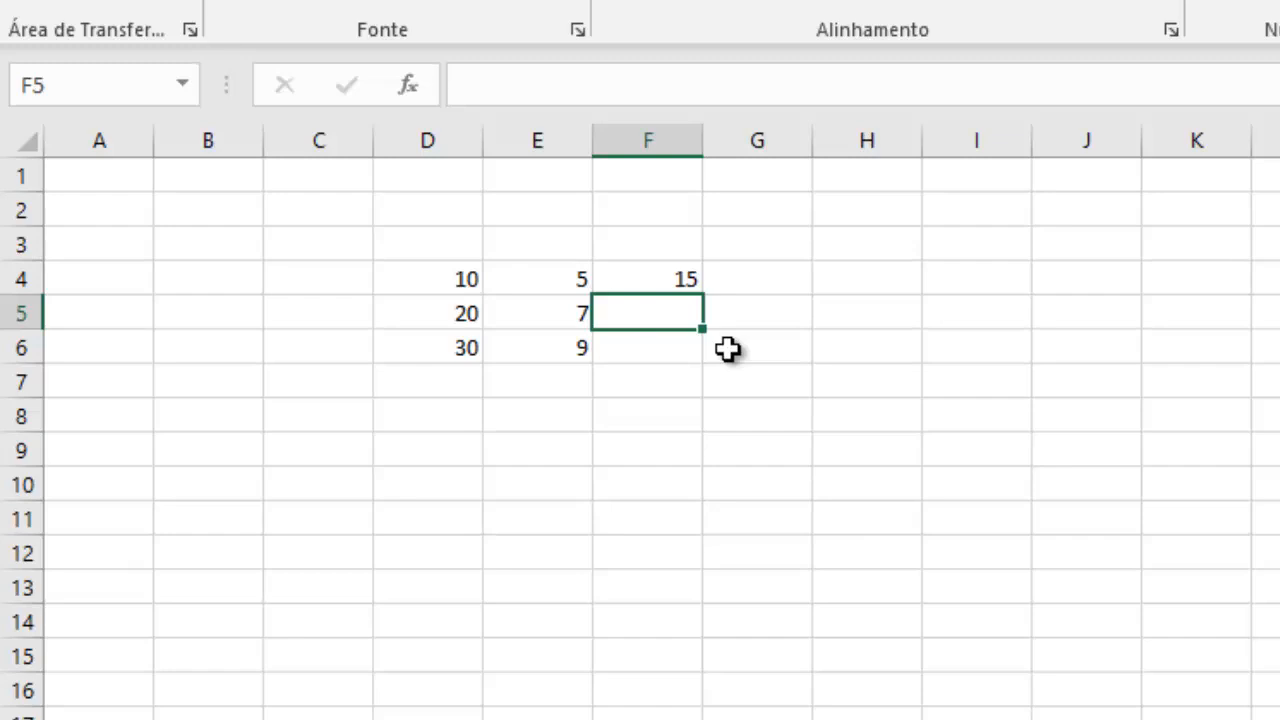
Step: Enter the cell-reference sum formula =D5+E5 in cell F5
{"action": "type", "text": "="}
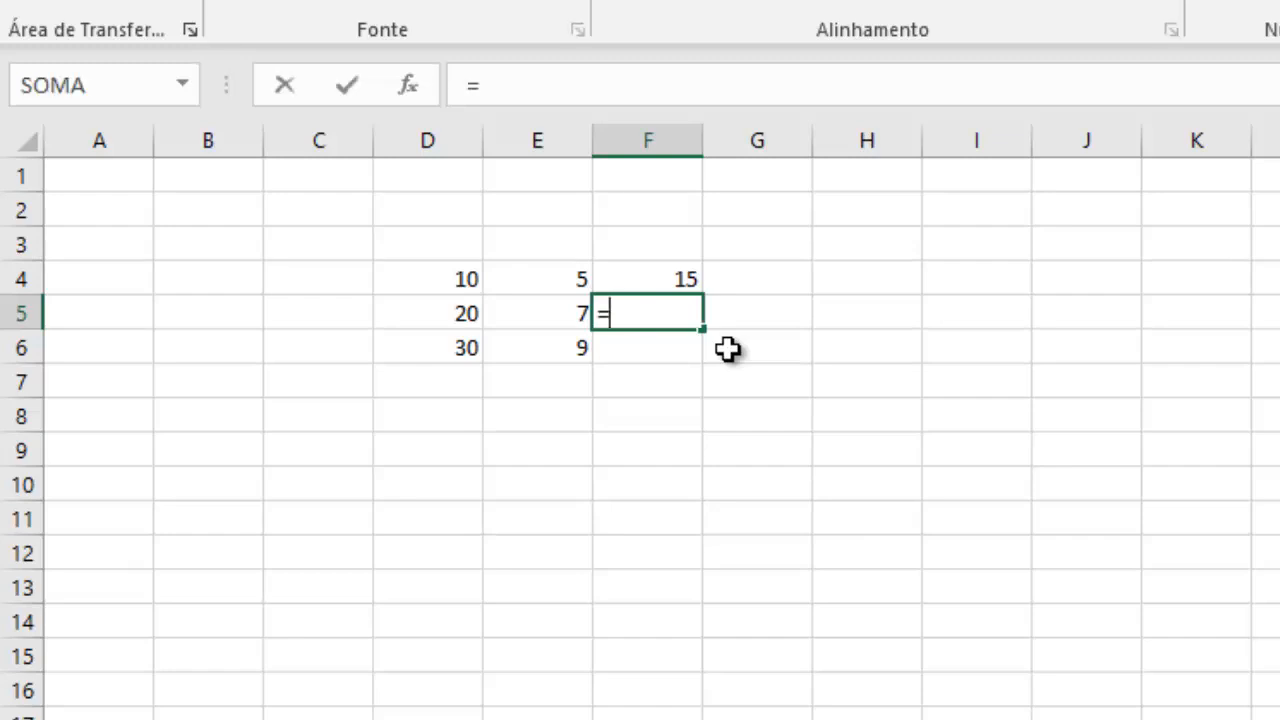
{"action": "left_click", "coordinate": [444, 340]}
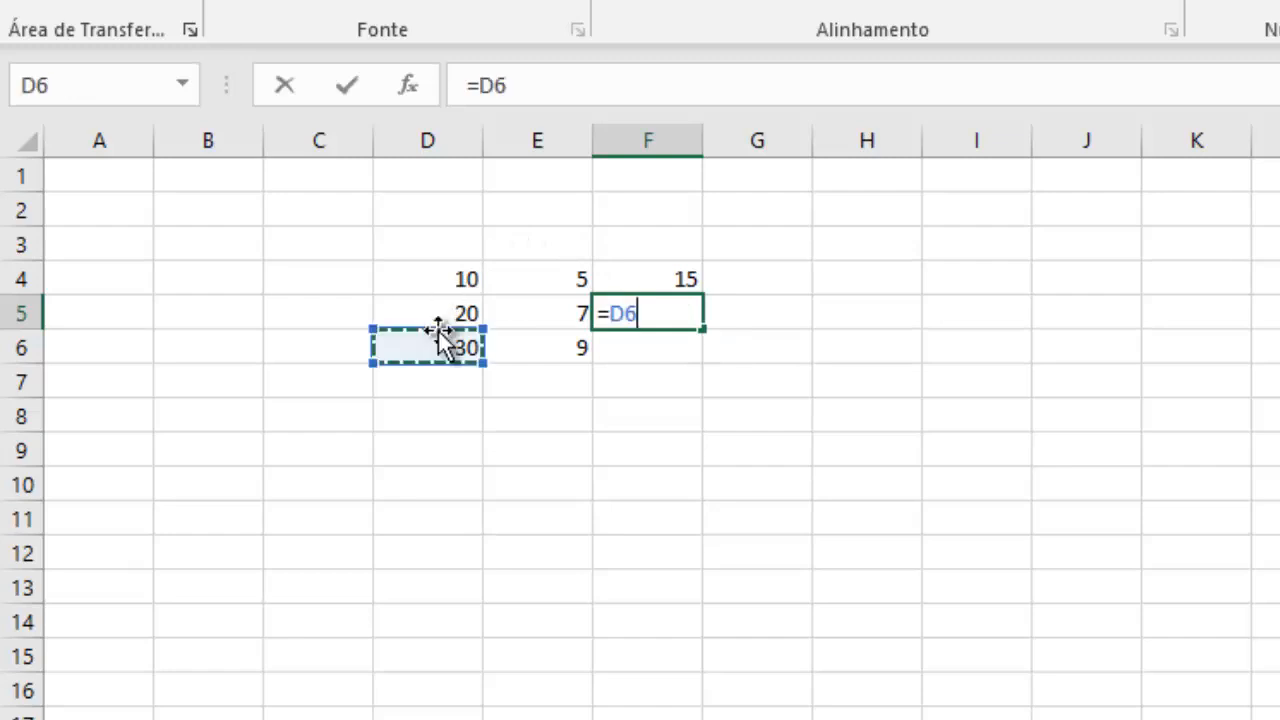
{"action": "left_click", "coordinate": [430, 312]}
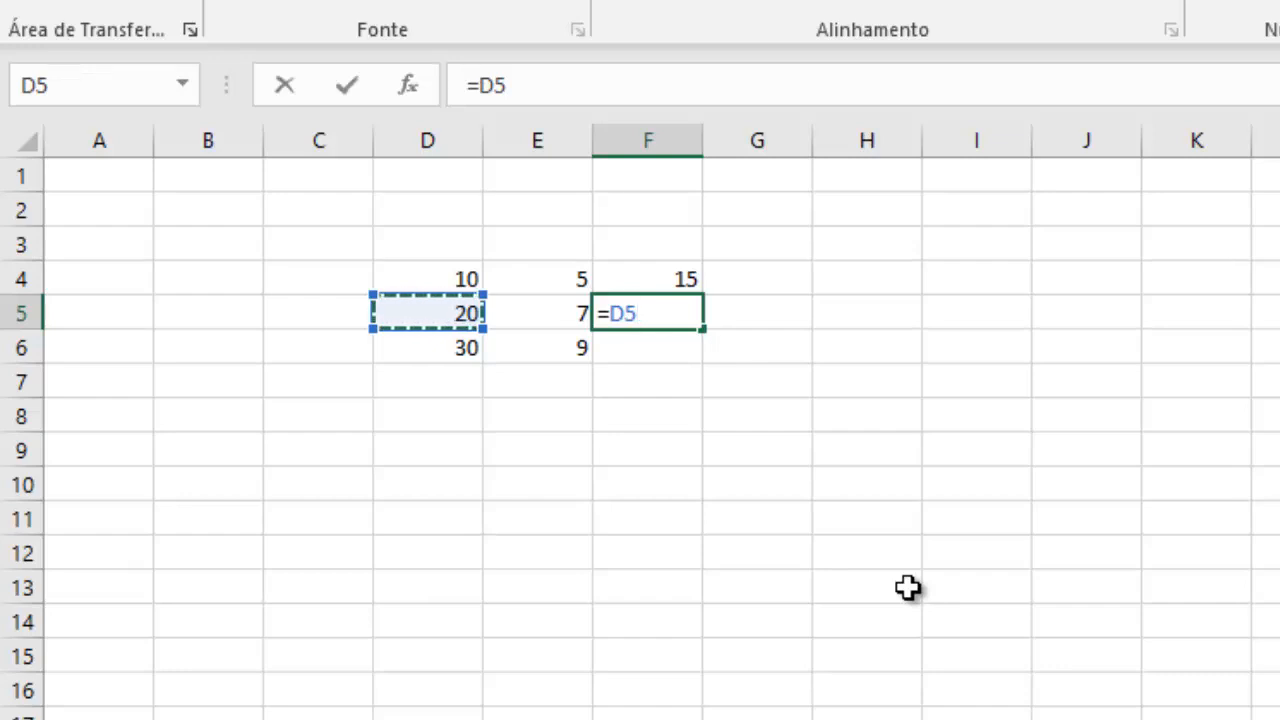
{"action": "type", "text": "+"}
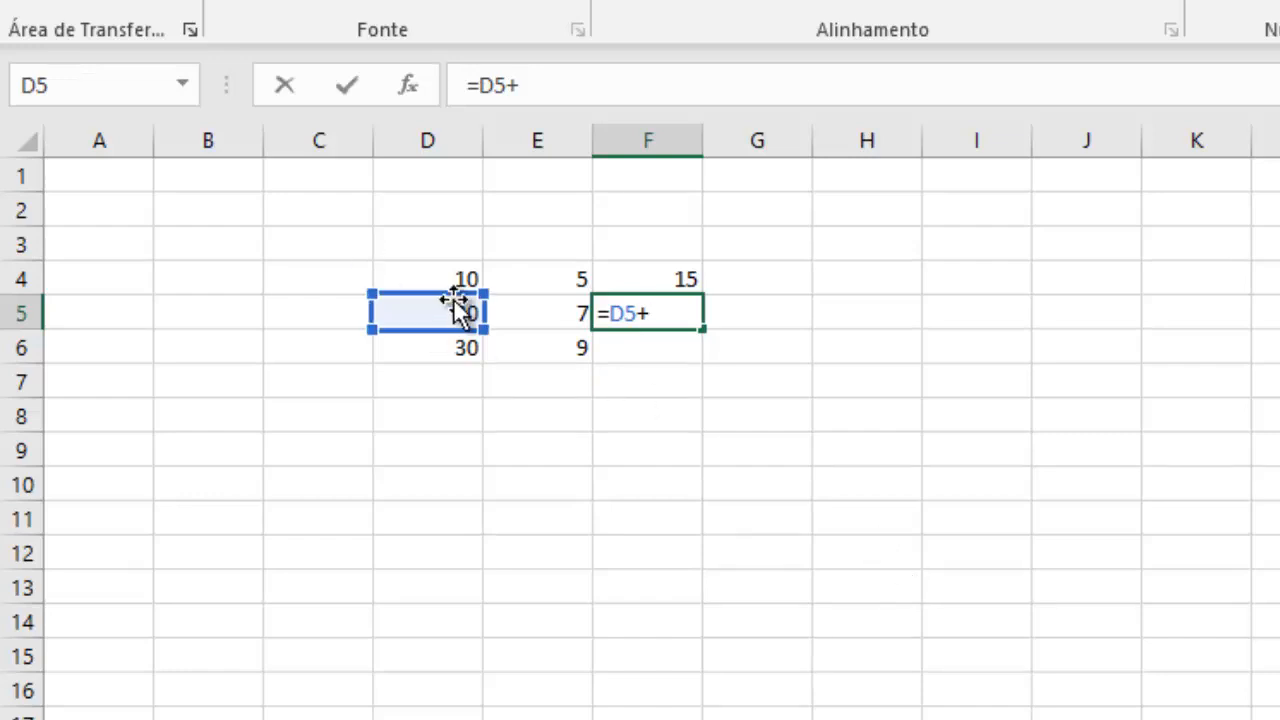
{"action": "left_click", "coordinate": [537, 312]}
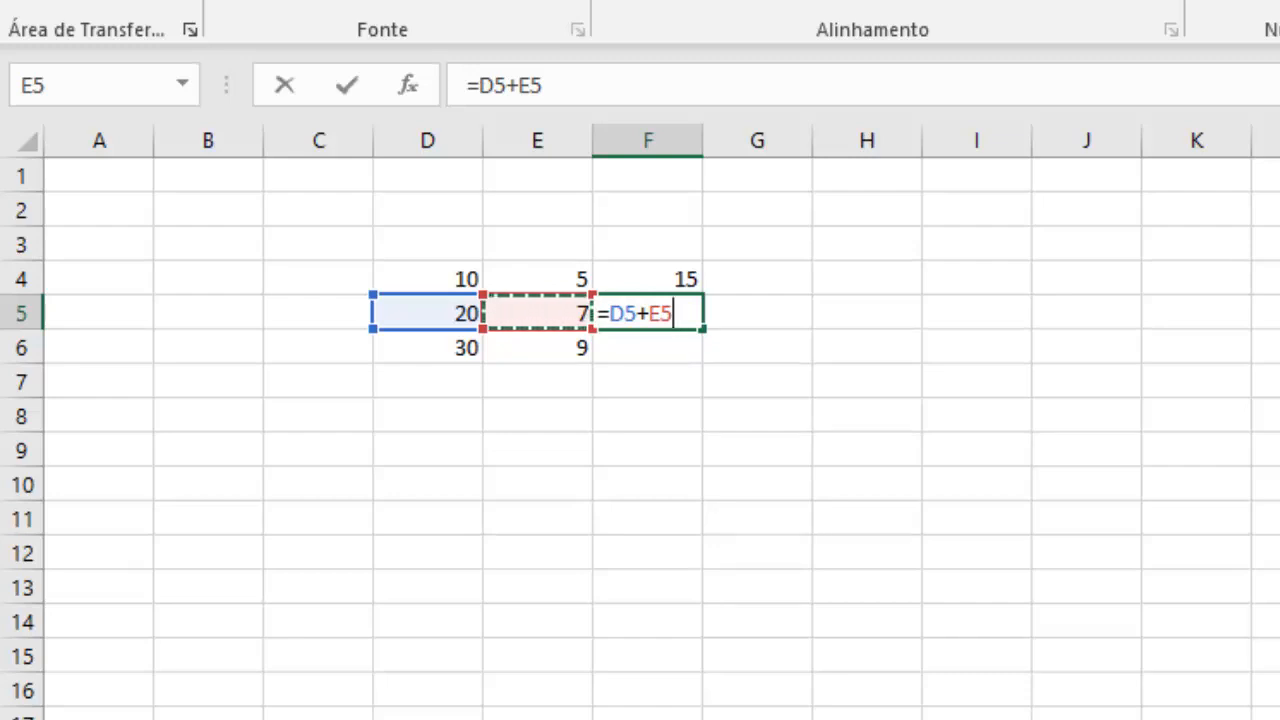
{"action": "key", "text": "Return"}
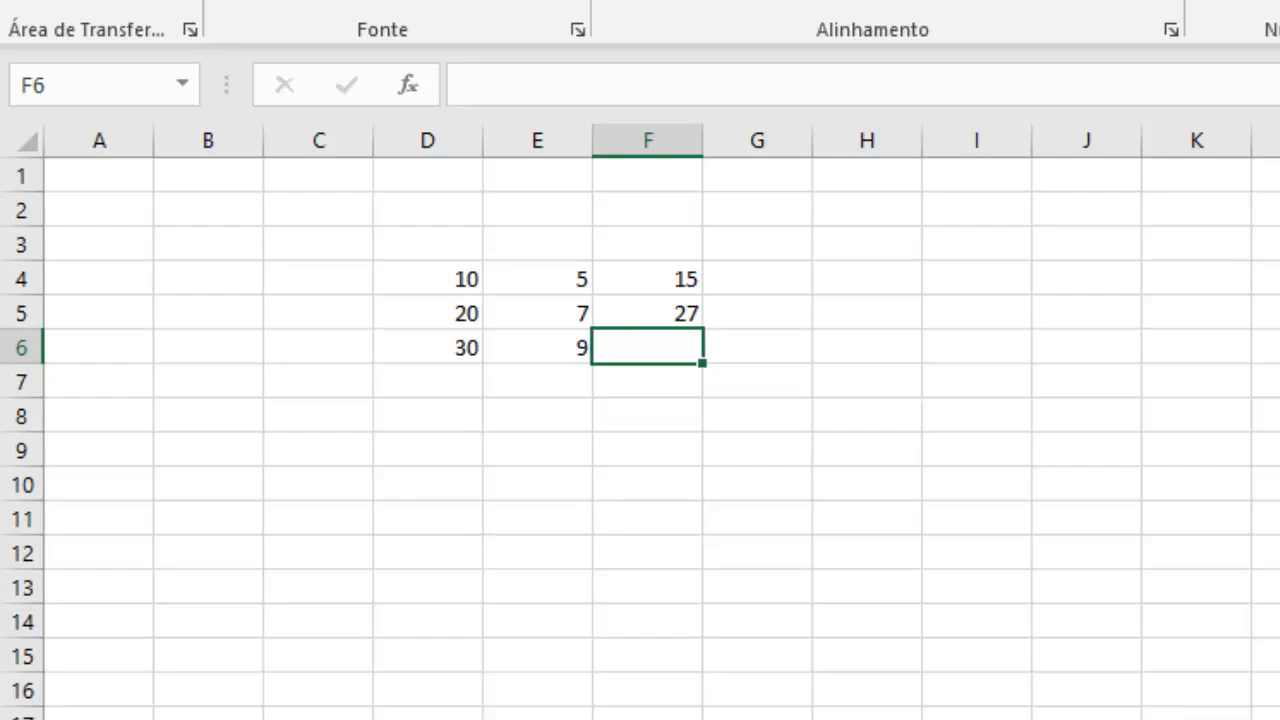
Step: Enter the cell-reference sum formula =D6+E6 in cell F6
{"action": "type", "text": "="}
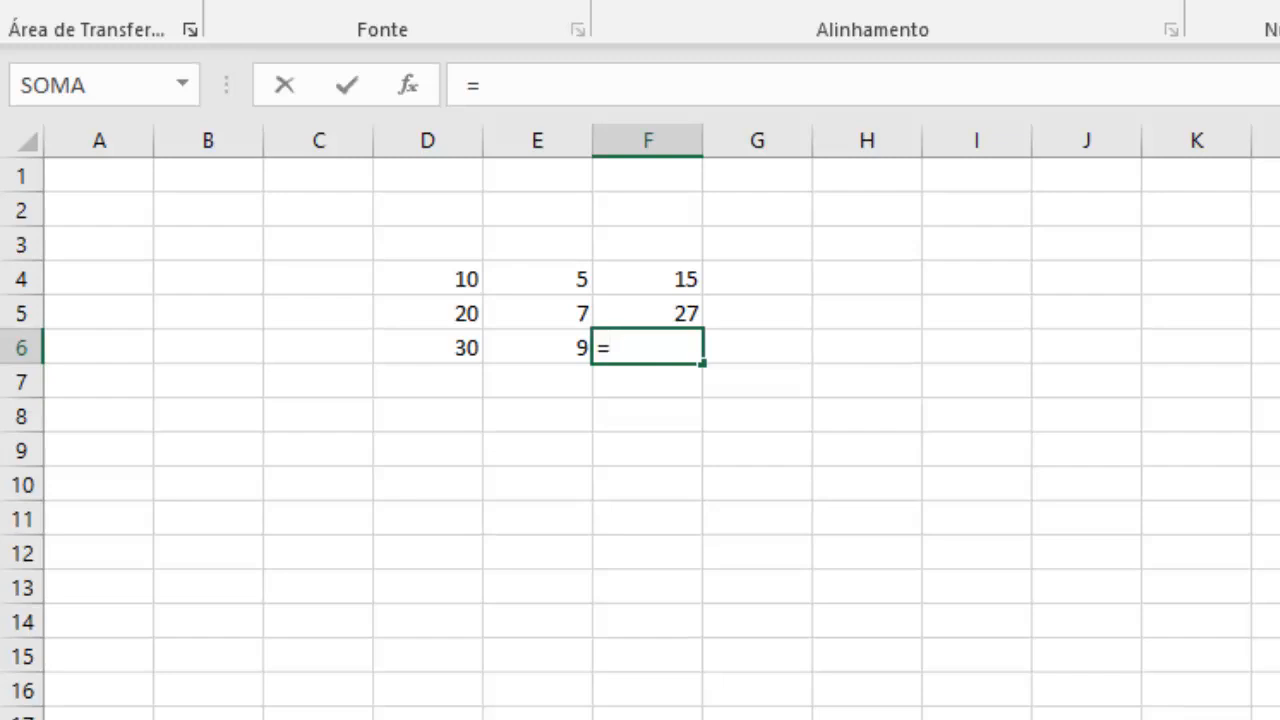
{"action": "left_click", "coordinate": [411, 345]}
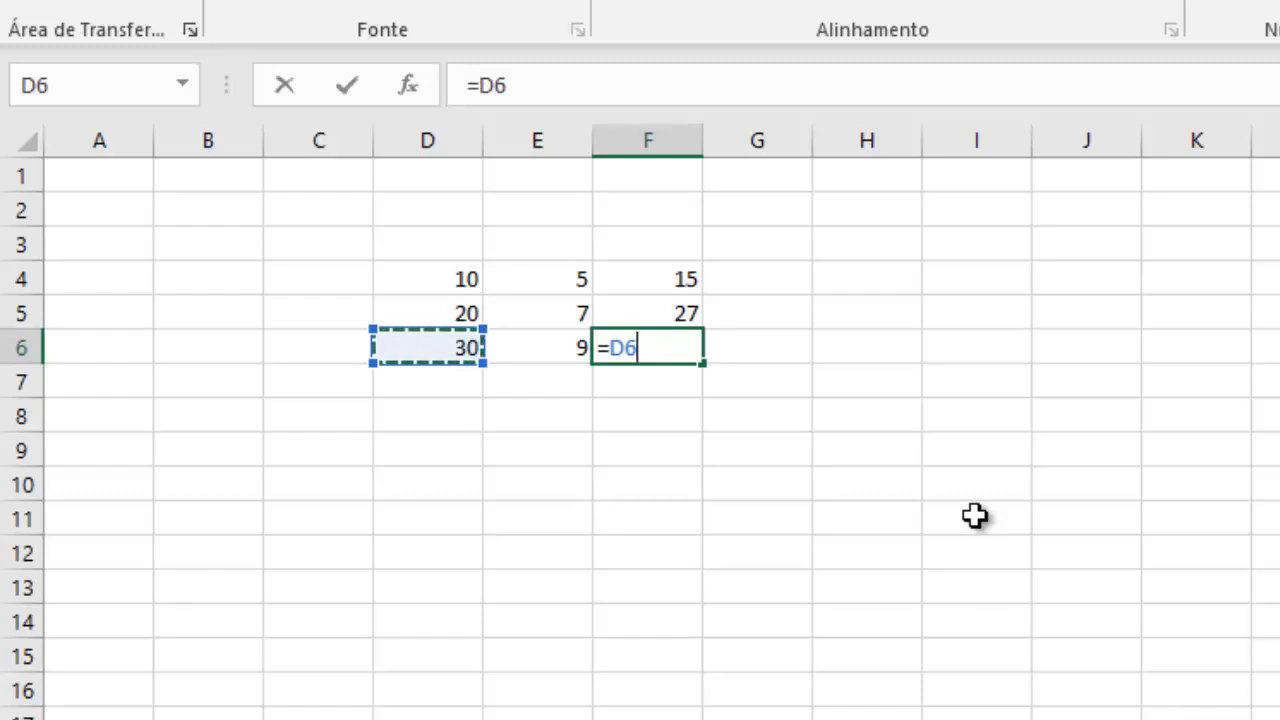
{"action": "type", "text": "+"}
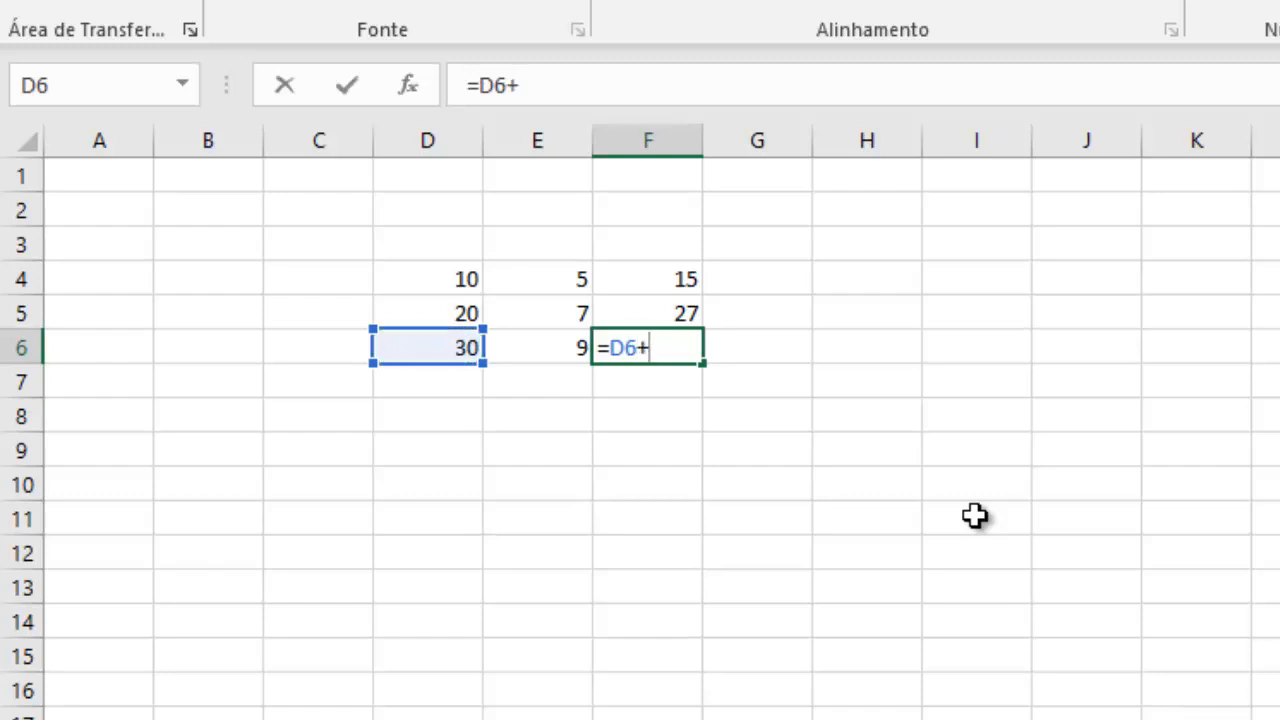
{"action": "left_click", "coordinate": [543, 336]}
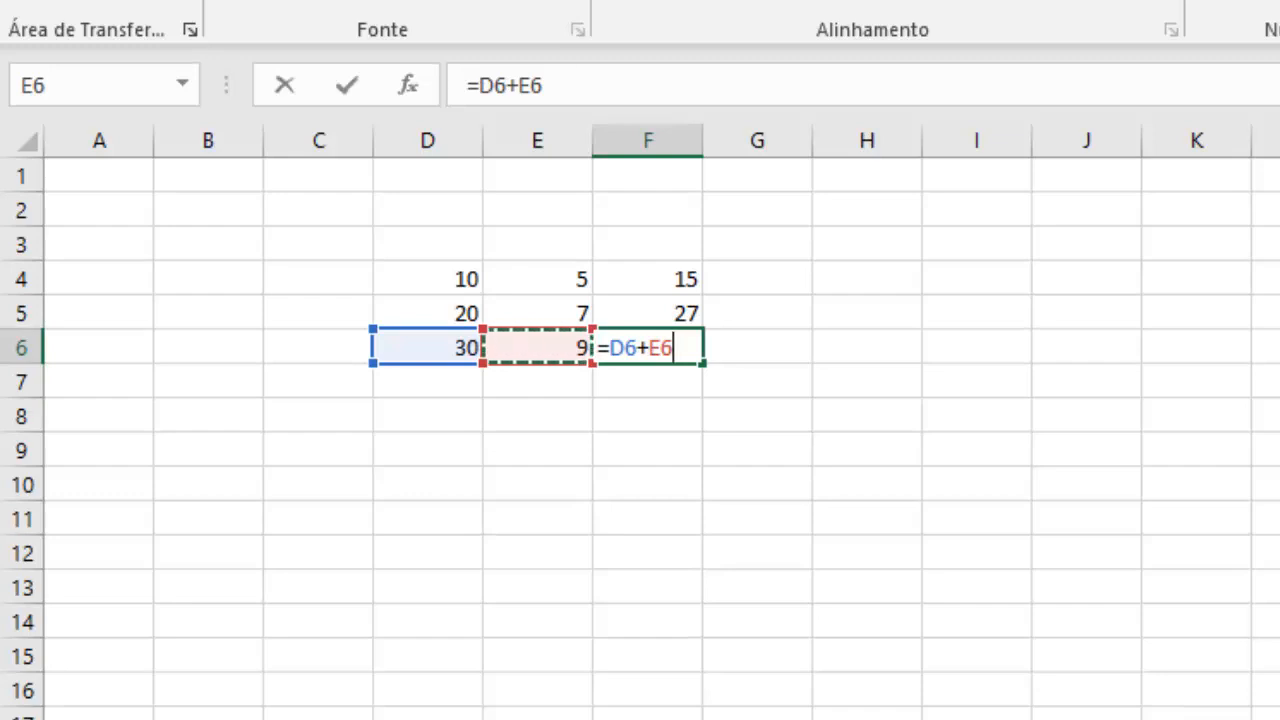
{"action": "key", "text": "Return"}
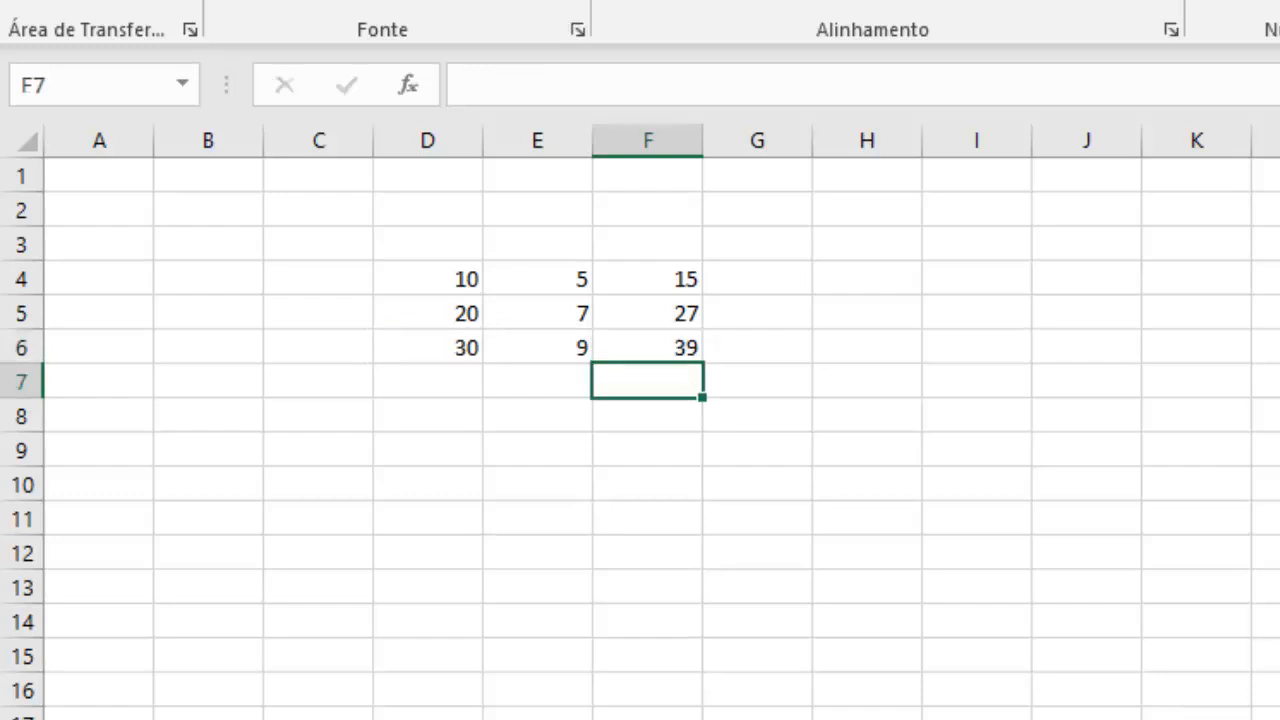